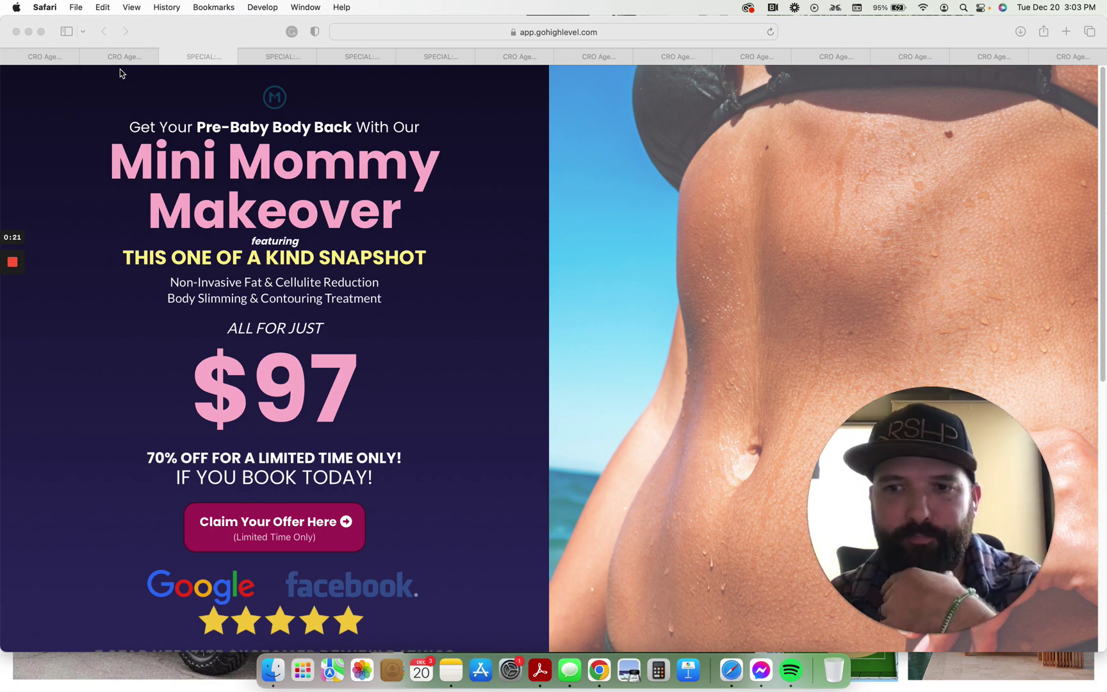
# Glance at Custom Values, then scroll over the Mini Mommy Makeover landing page.
pyautogui.click(129, 57)
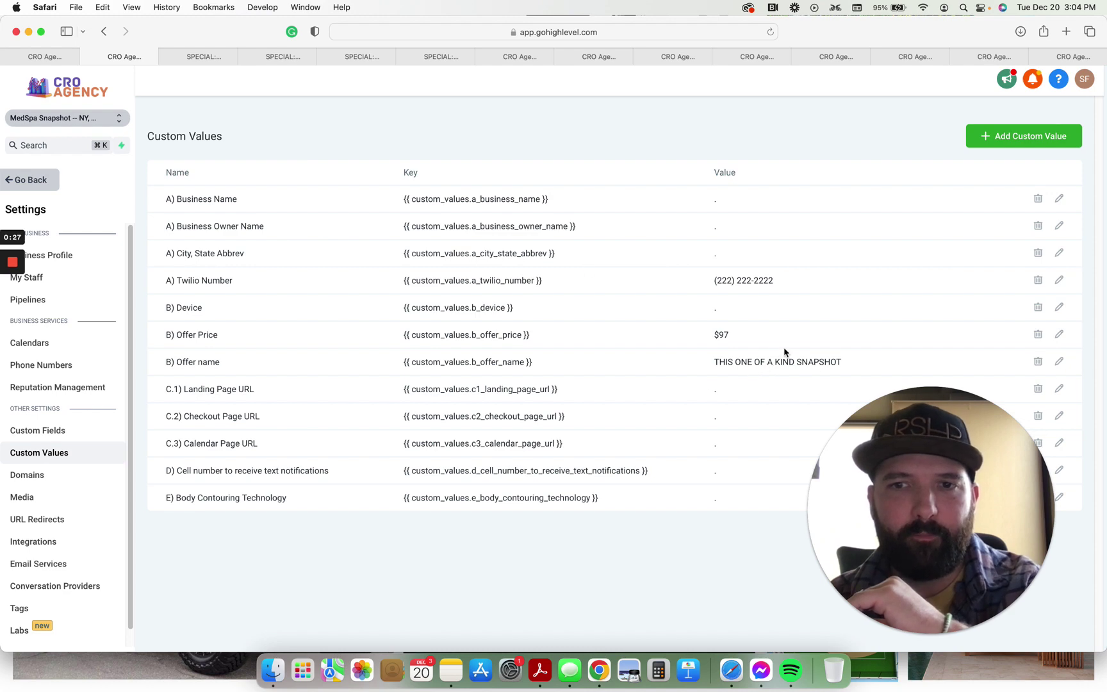
pyautogui.click(206, 58)
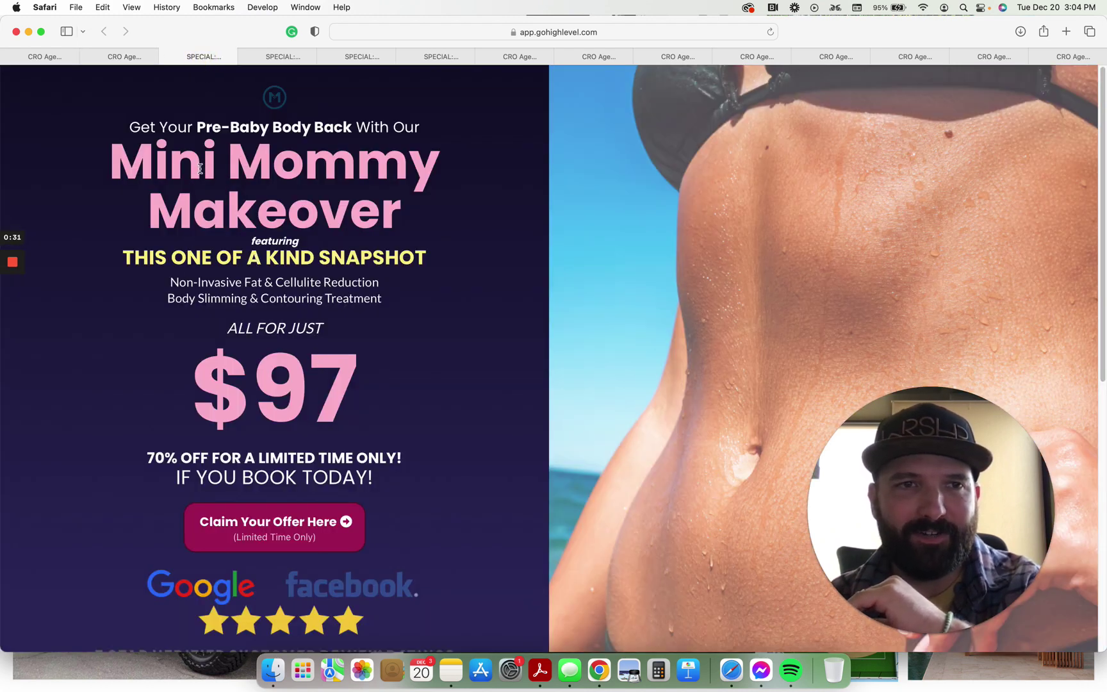
pyautogui.scroll(-2, 628, 377)
pyautogui.scroll(2, 620, 392)
pyautogui.scroll(-8, 596, 437)
pyautogui.scroll(8, 586, 447)
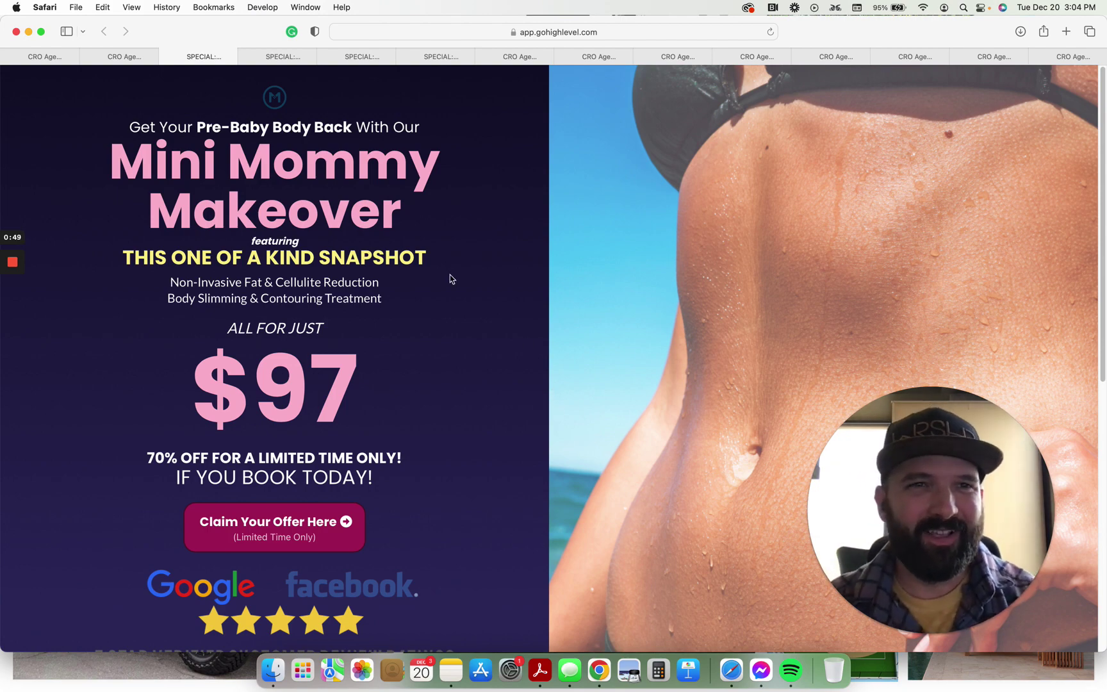
pyautogui.scroll(-3, 548, 366)
pyautogui.scroll(3, 561, 367)
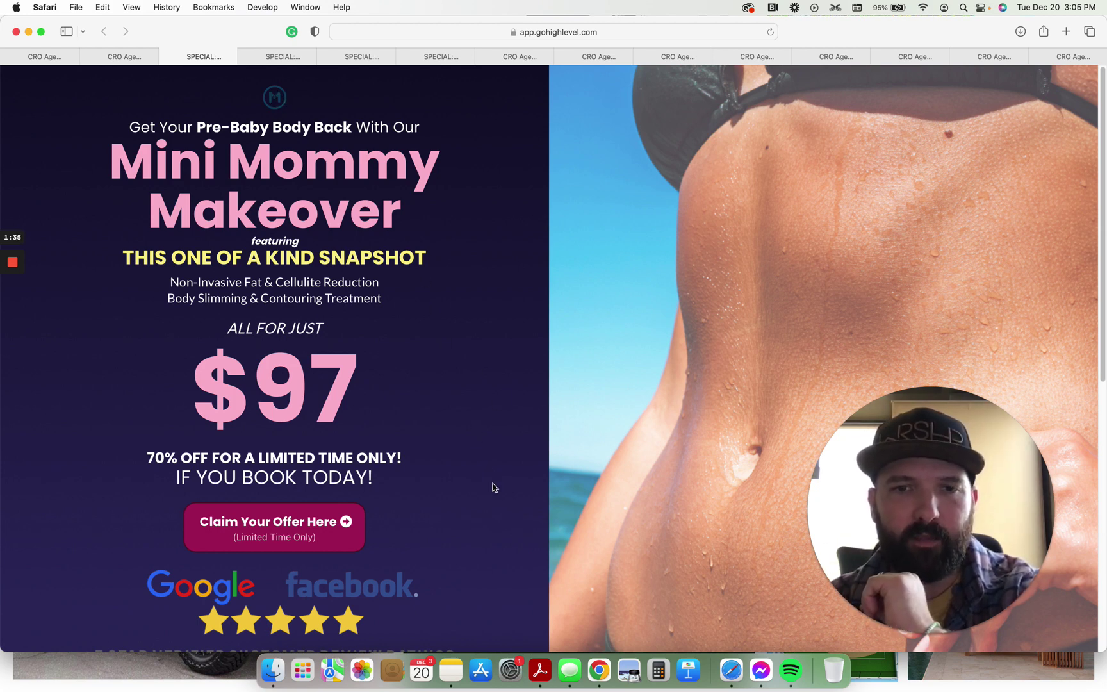
pyautogui.scroll(-8, 494, 487)
pyautogui.scroll(8, 498, 484)
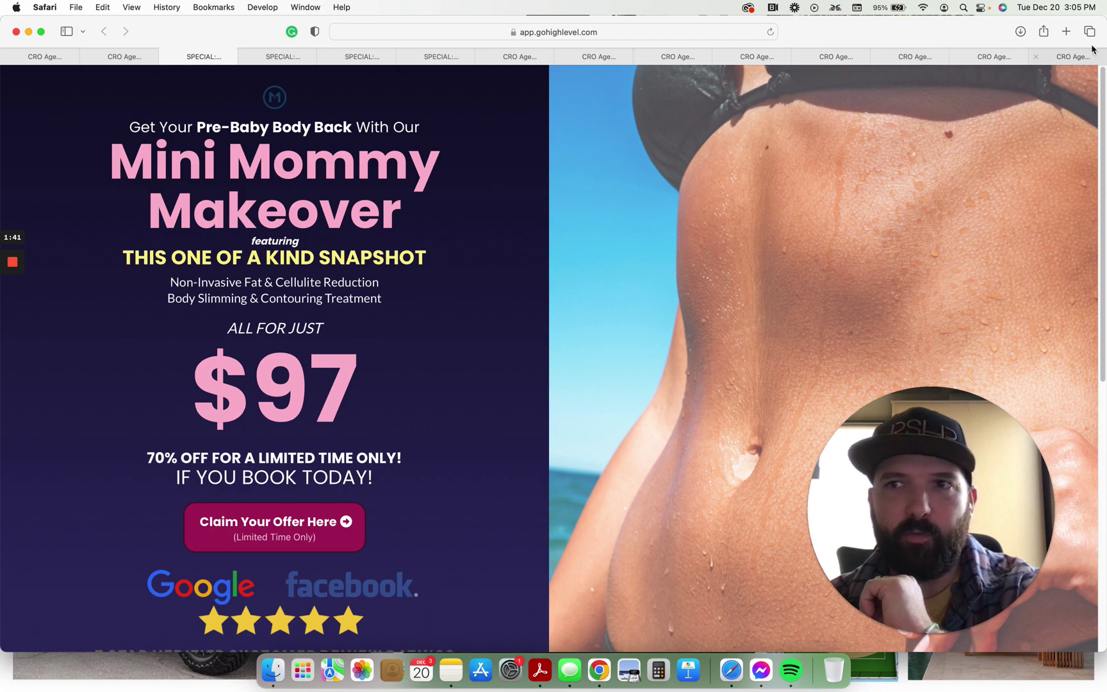
# Load uiGradients in a new tab and open the pink Yoda gradient.
pyautogui.click(1067, 32)
pyautogui.write('UIGRAD')
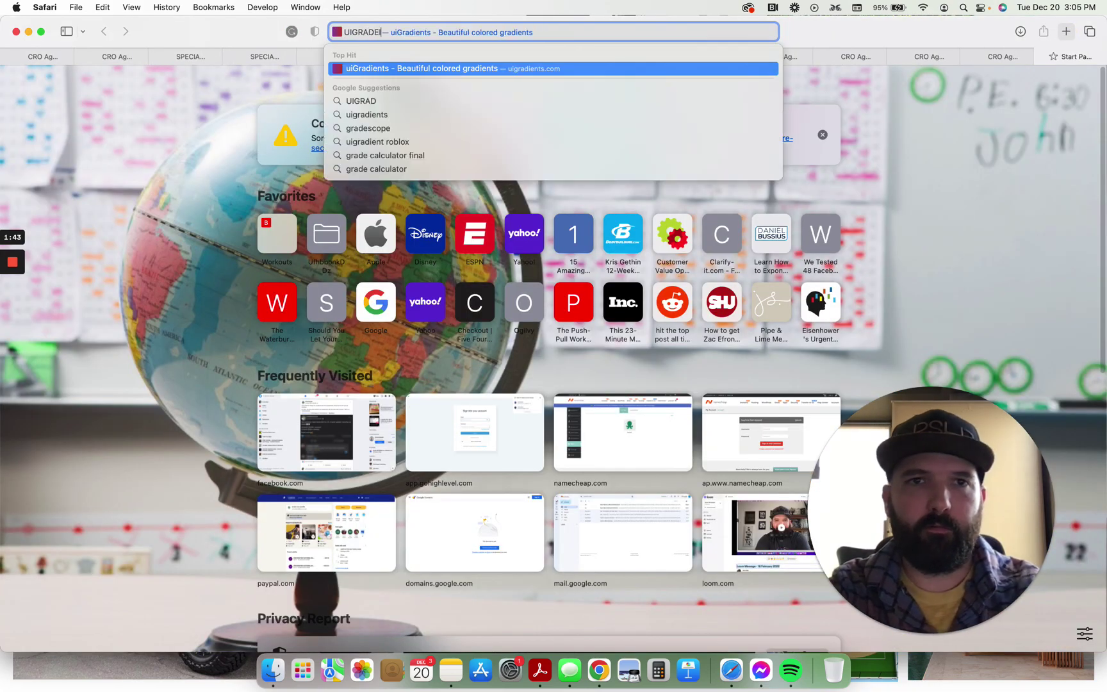
pyautogui.write('IEN')
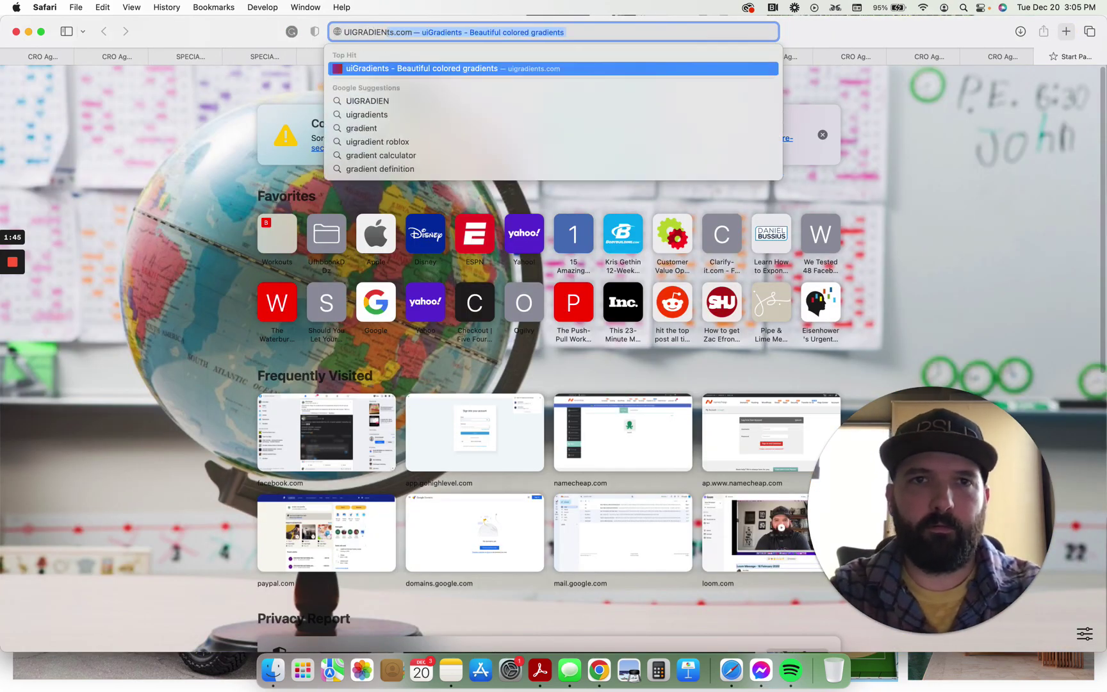
pyautogui.press('Return')
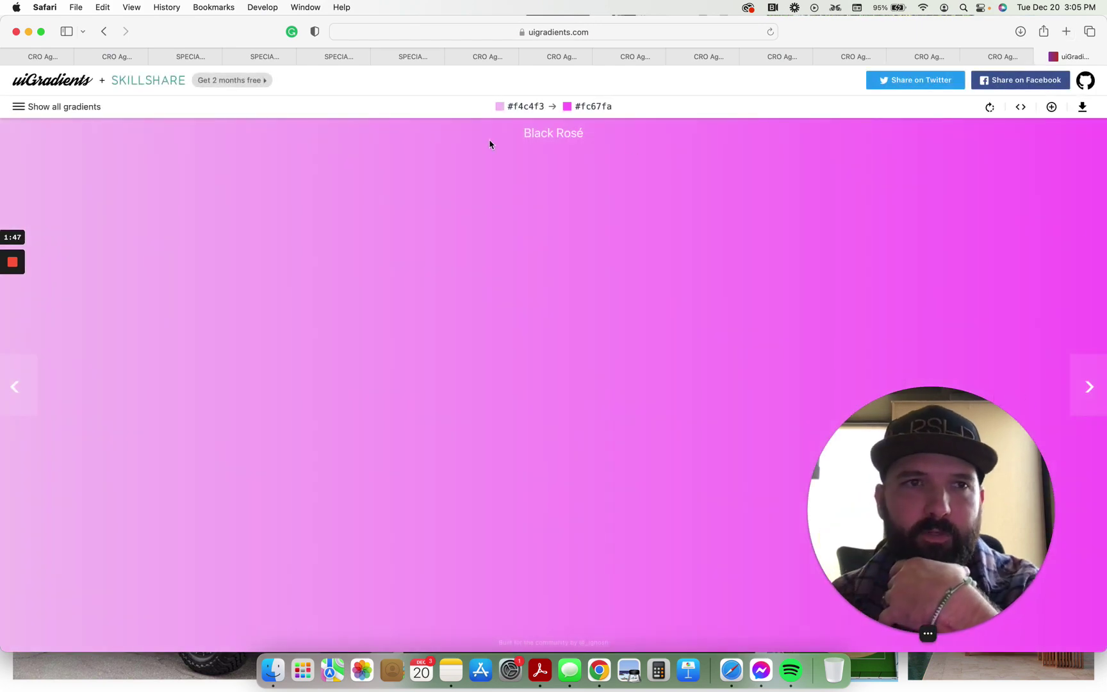
pyautogui.click(55, 108)
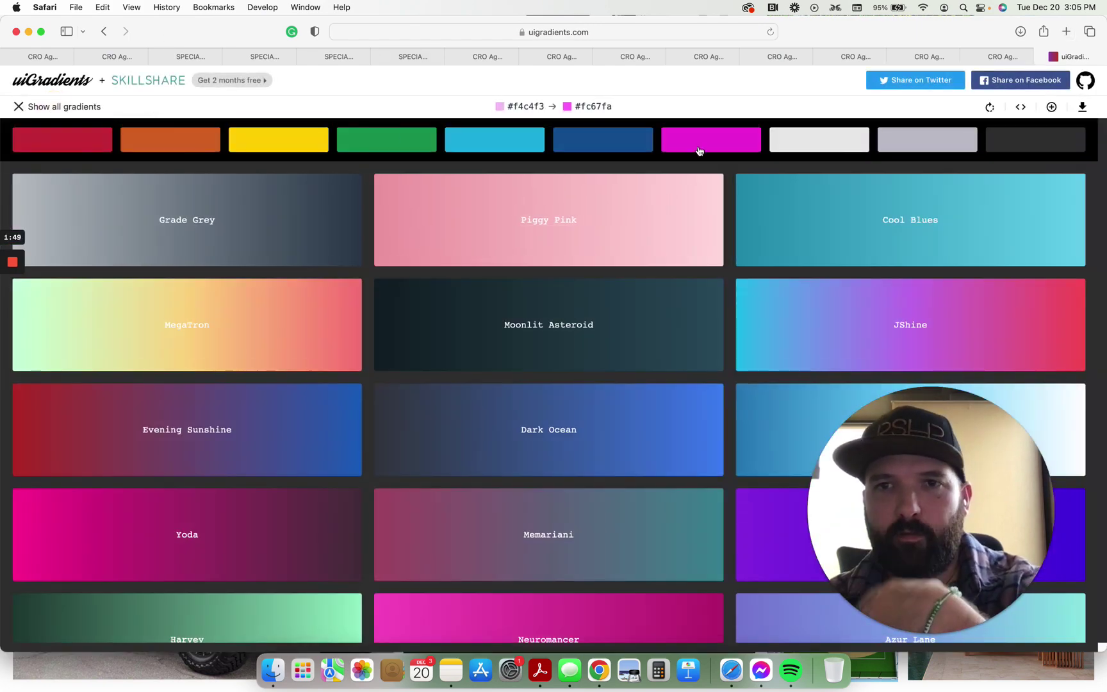
pyautogui.click(700, 147)
pyautogui.click(657, 239)
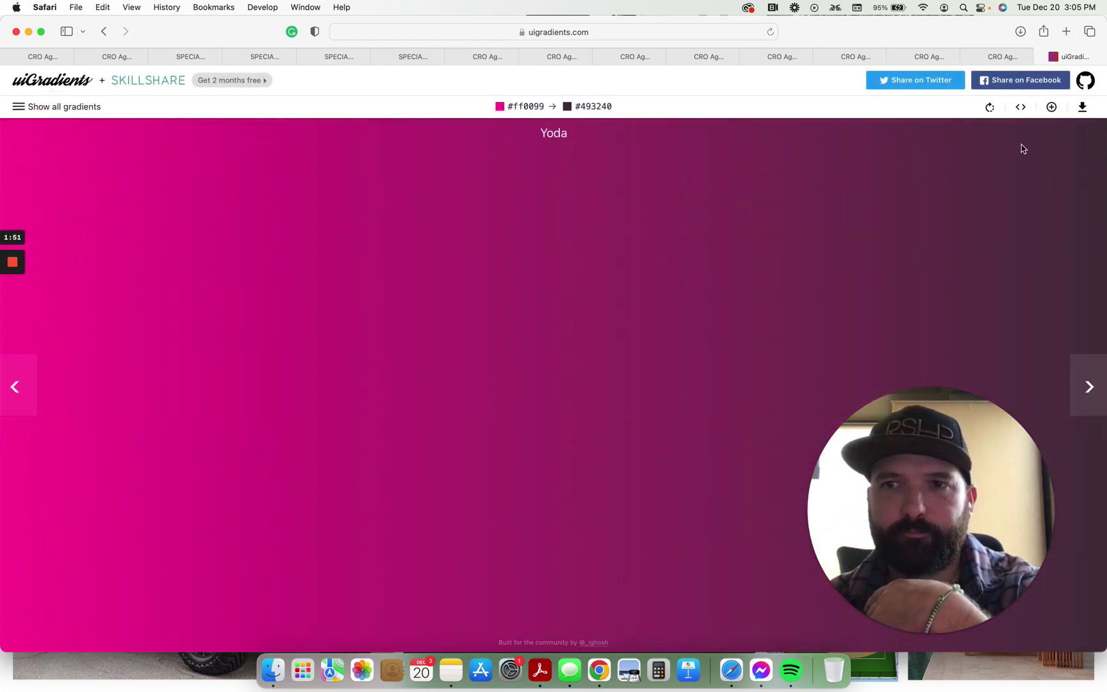
# Rotate Yoda to run dark top to pink bottom and download it as a JPG.
pyautogui.click(990, 109)
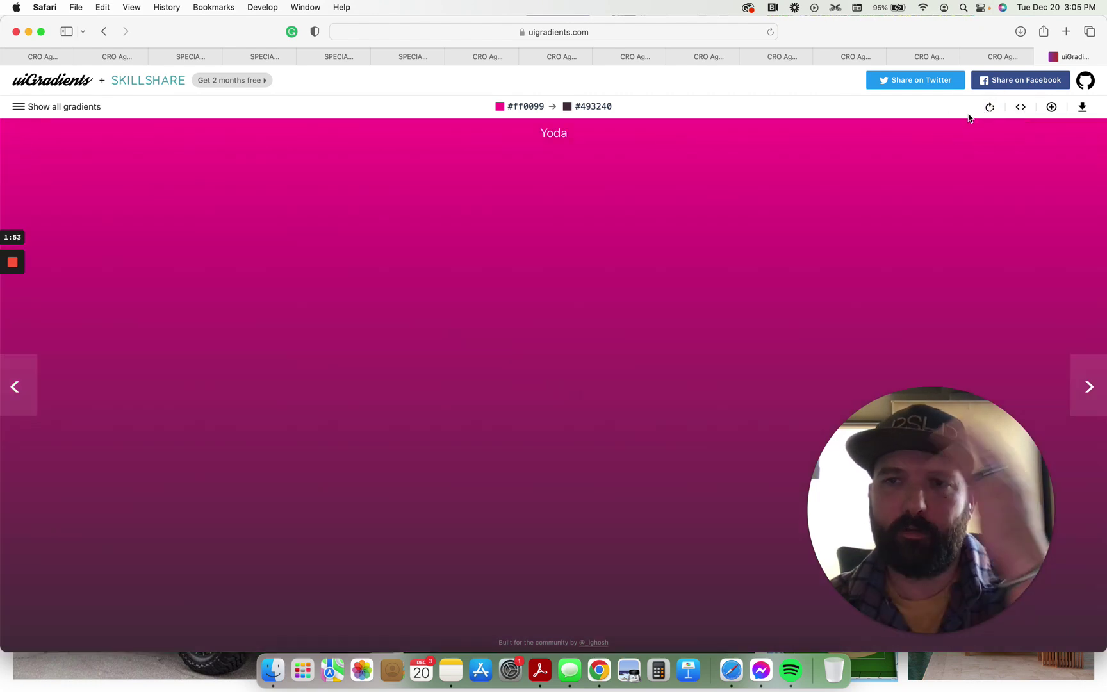
pyautogui.click(990, 110)
pyautogui.click(990, 111)
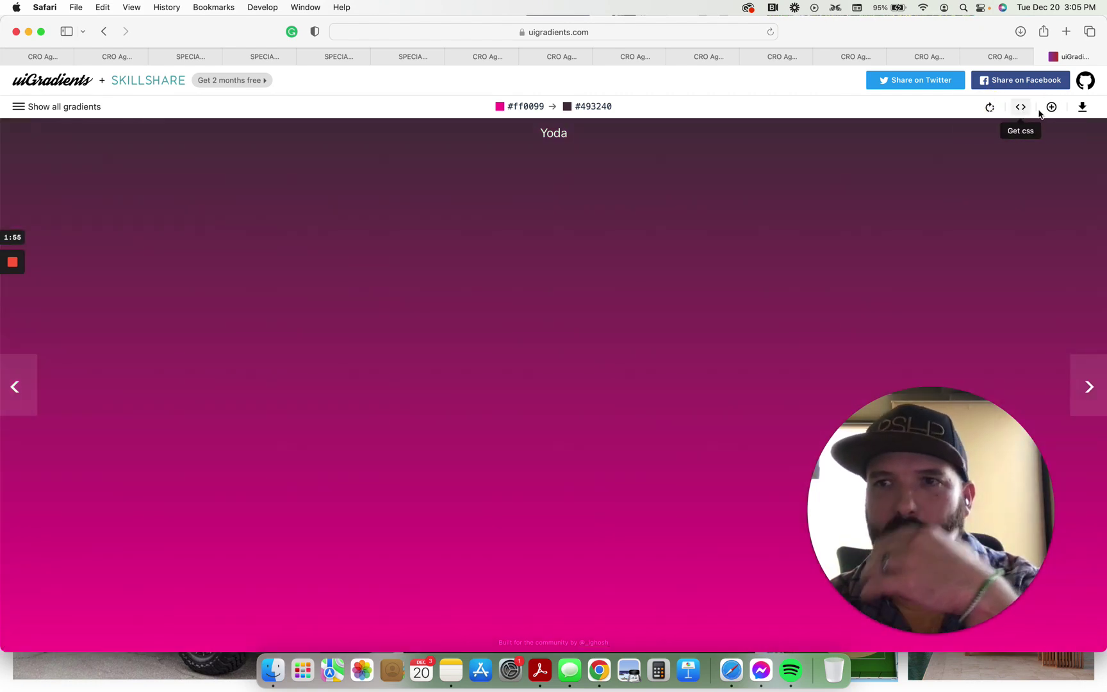
pyautogui.click(1081, 107)
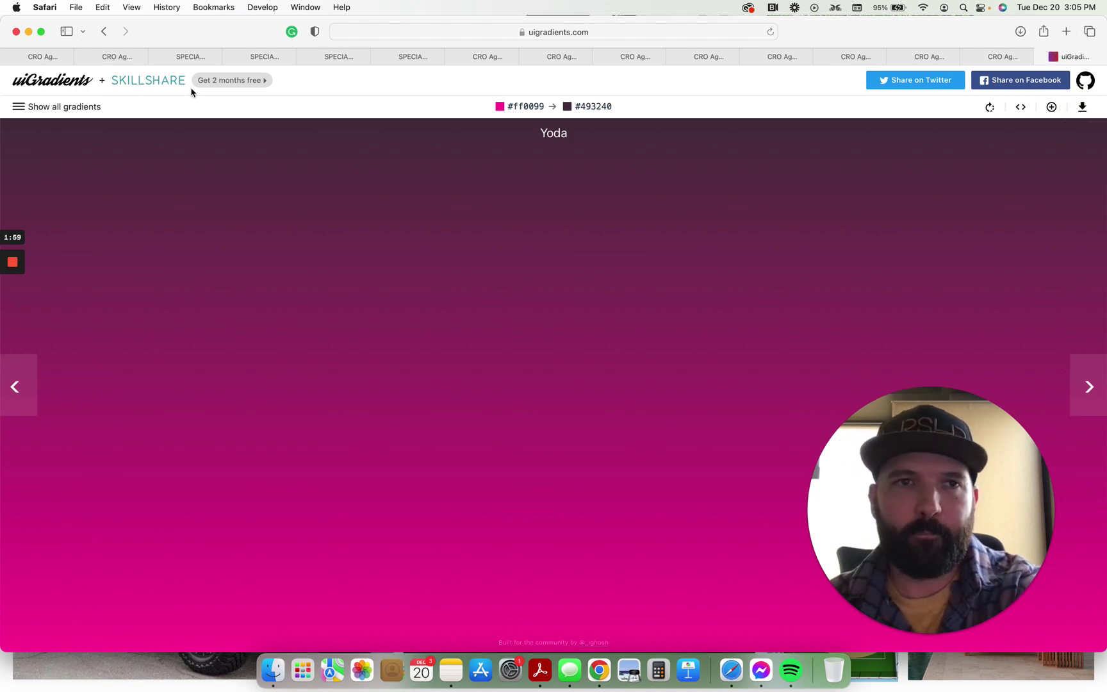
# Copy the Yoda gradient's #ff0099 colour code.
pyautogui.click(185, 57)
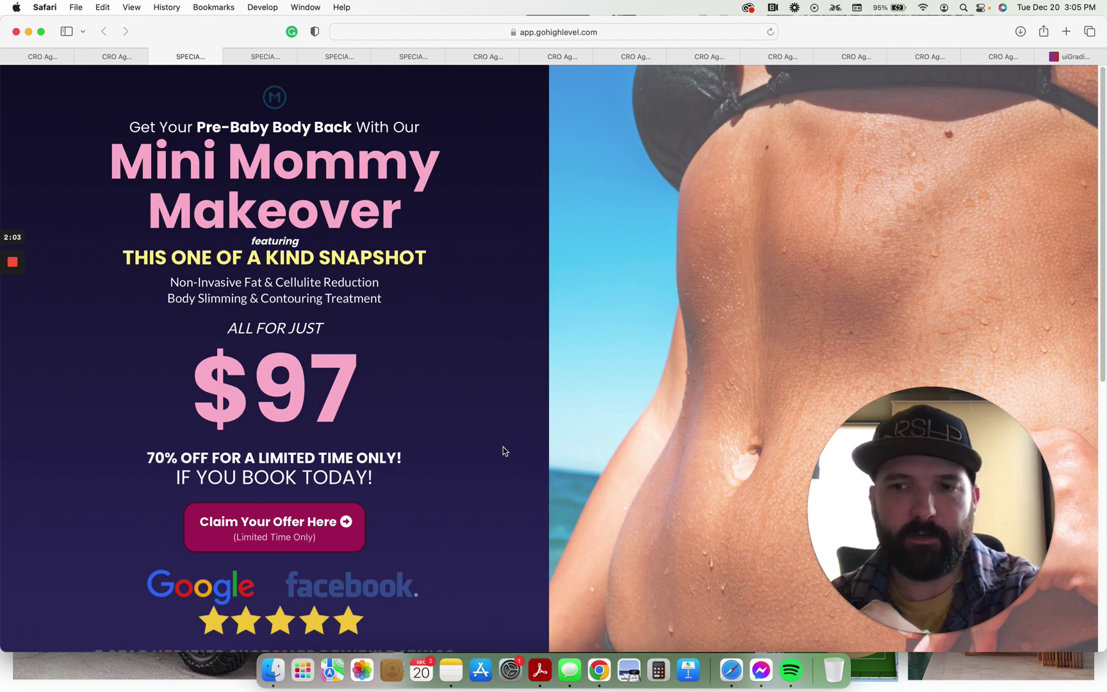
pyautogui.click(1068, 57)
pyautogui.click(532, 108)
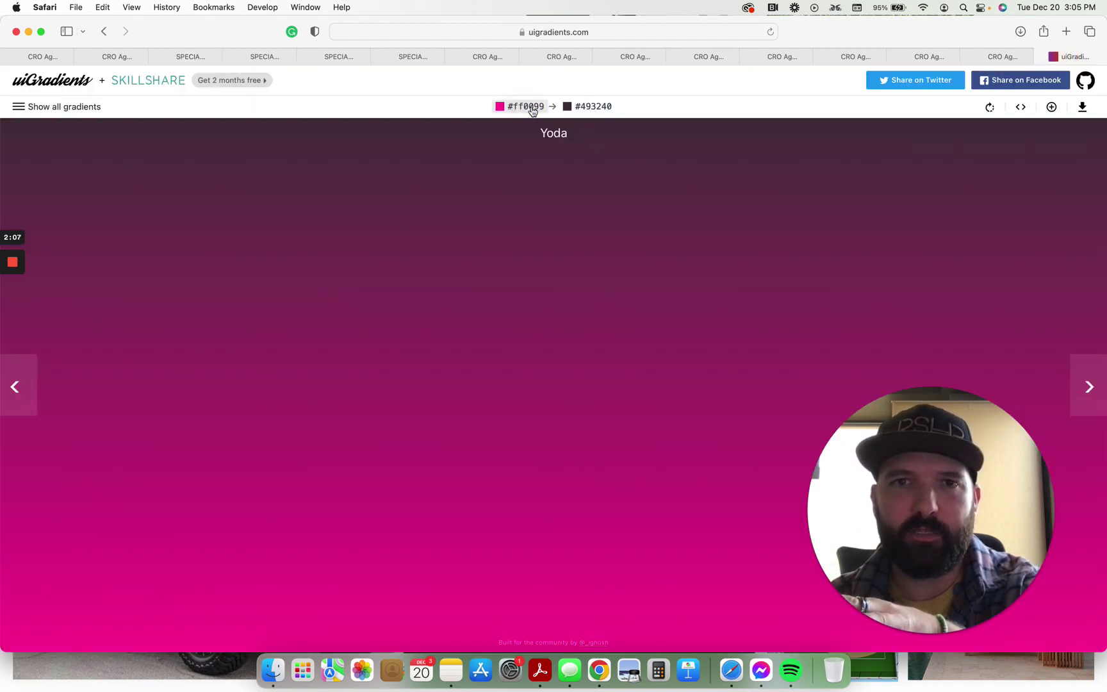
pyautogui.click(503, 108)
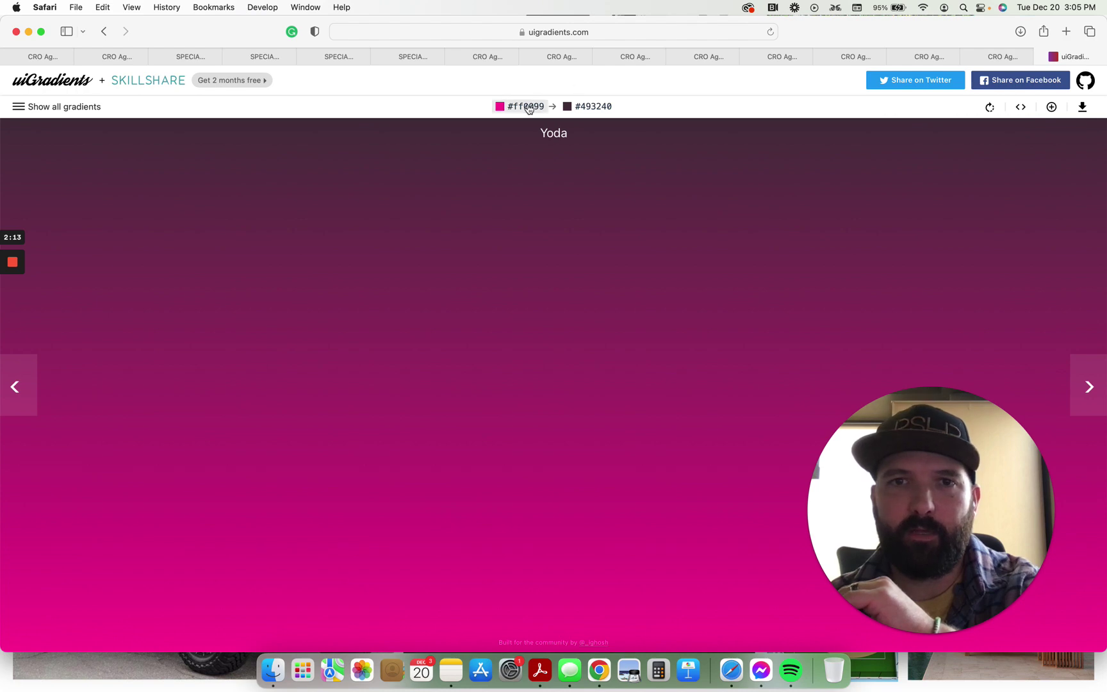
# Rotate Yoda to horizontal, view its CSS code, and check how to add a gradient.
pyautogui.click(51, 108)
pyautogui.click(51, 108)
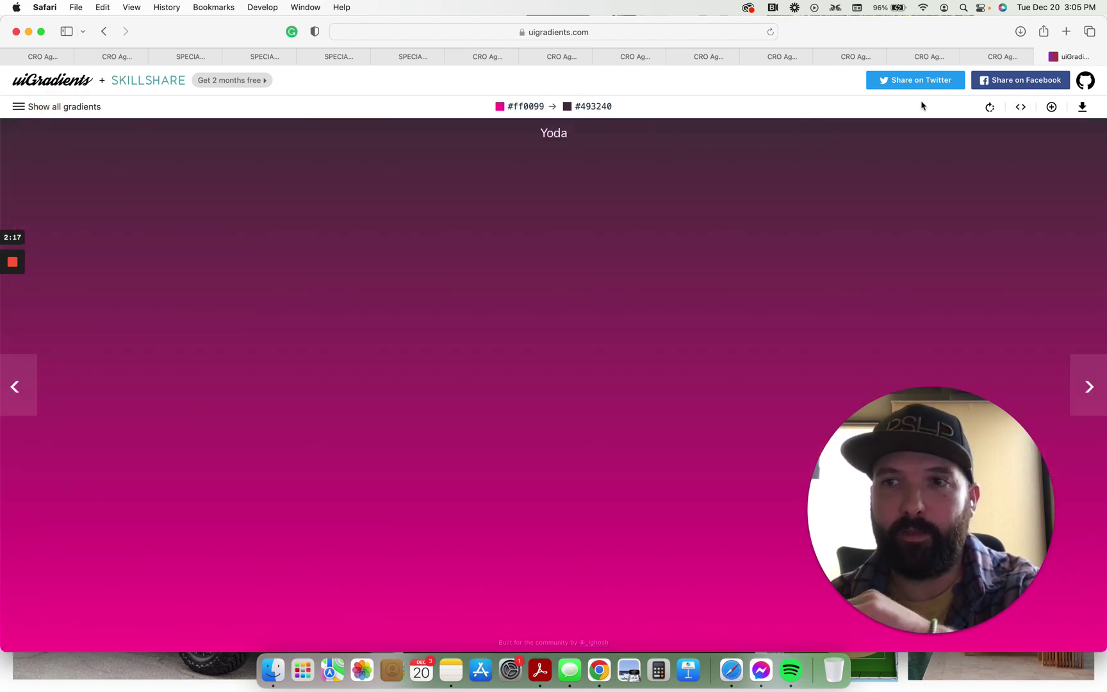
pyautogui.click(989, 107)
pyautogui.click(1022, 109)
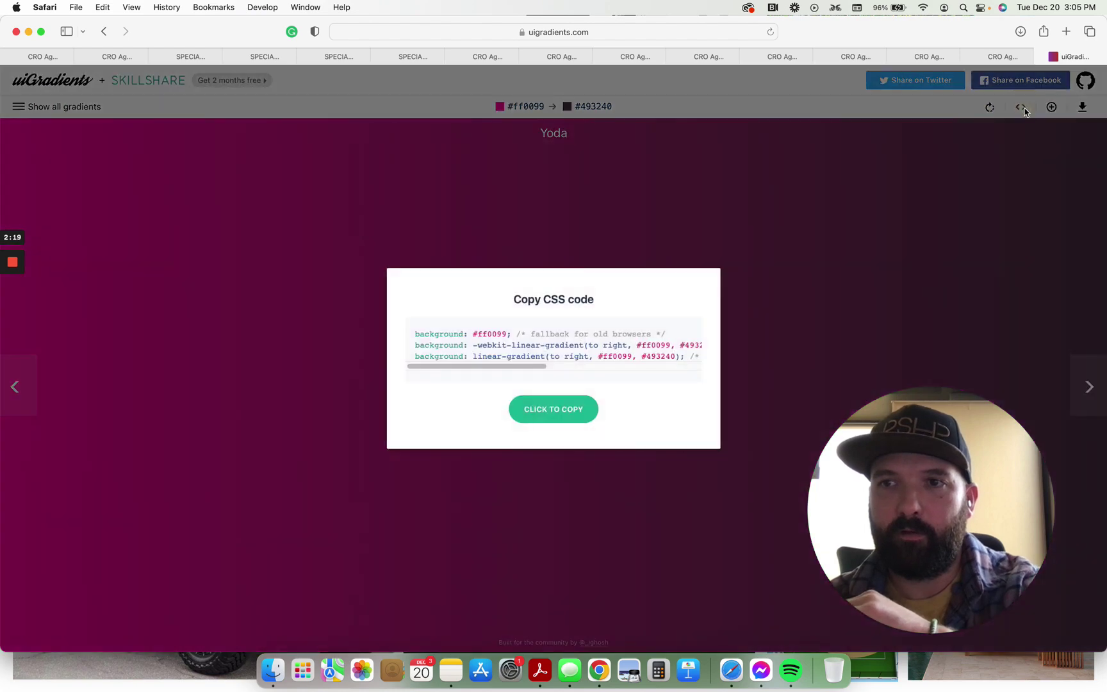
pyautogui.click(1028, 112)
pyautogui.click(1054, 109)
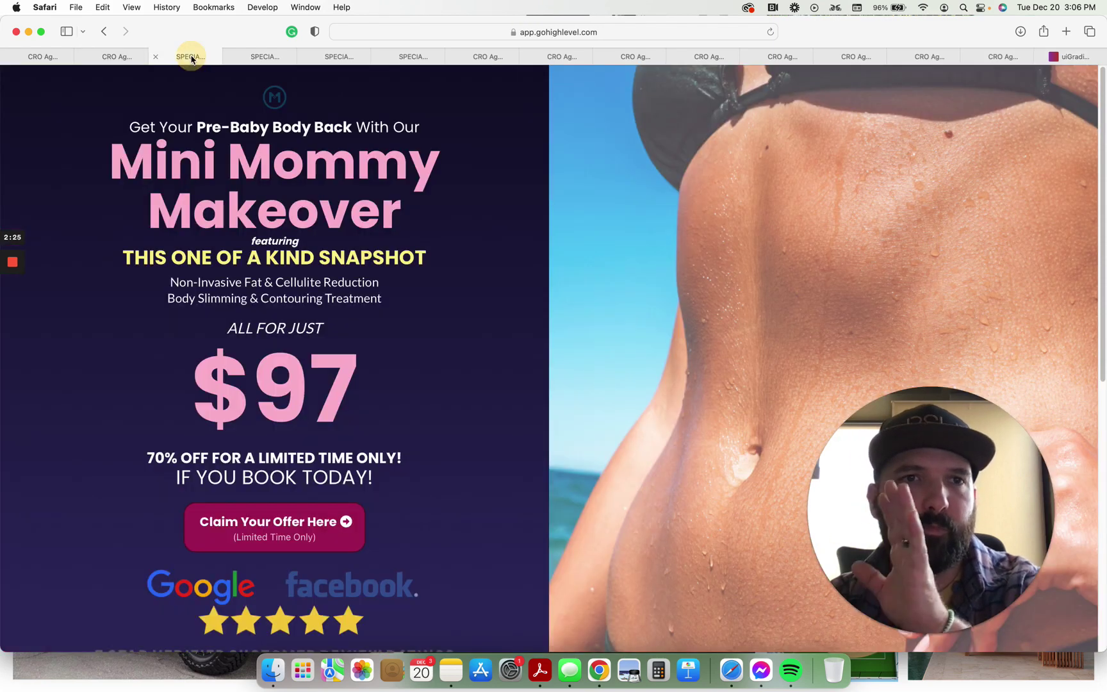
pyautogui.click(186, 57)
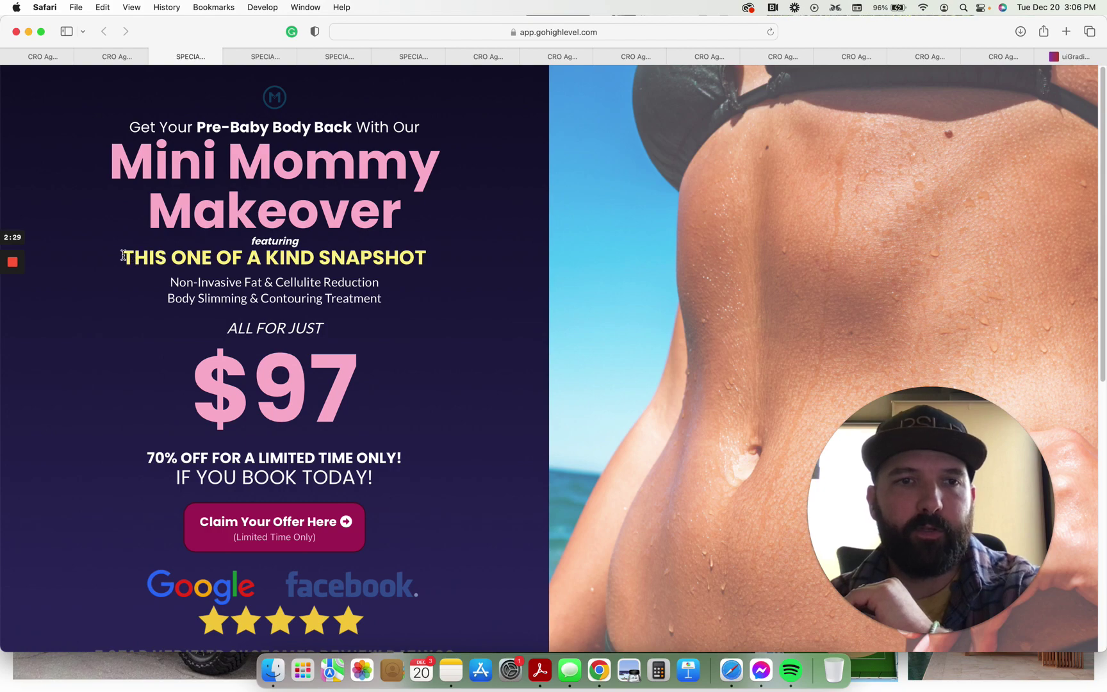
# Change the B) Offer name custom value to 'Laster Lipo' and save it.
pyautogui.moveTo(122, 255); pyautogui.dragTo(440, 252)
pyautogui.click(98, 57)
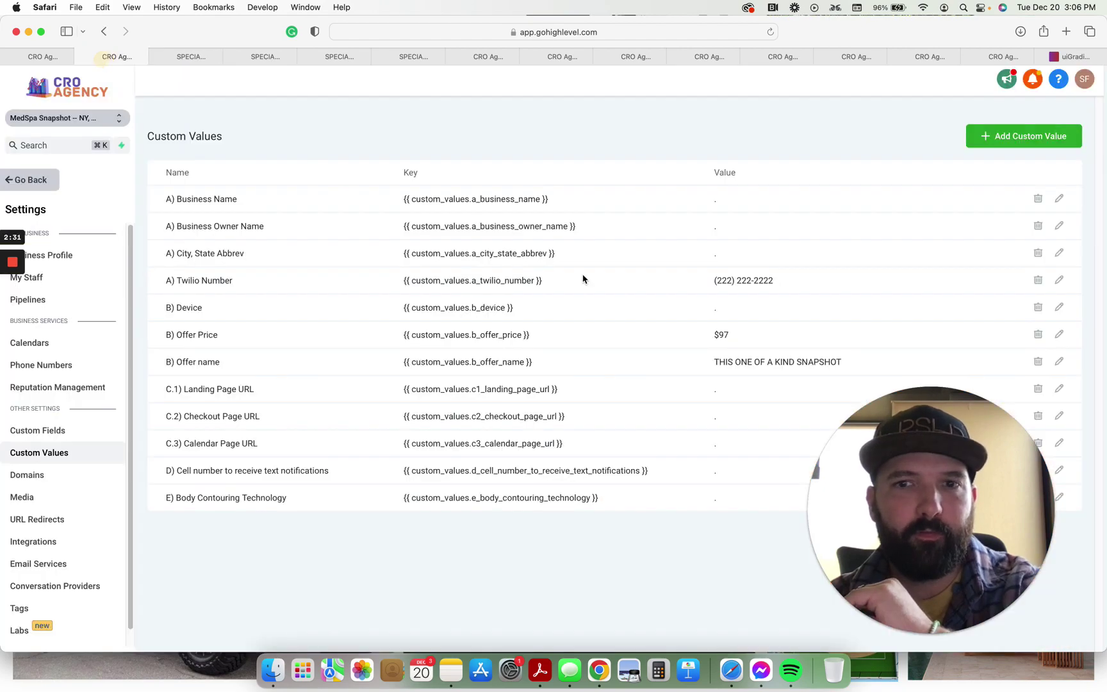
pyautogui.click(1059, 362)
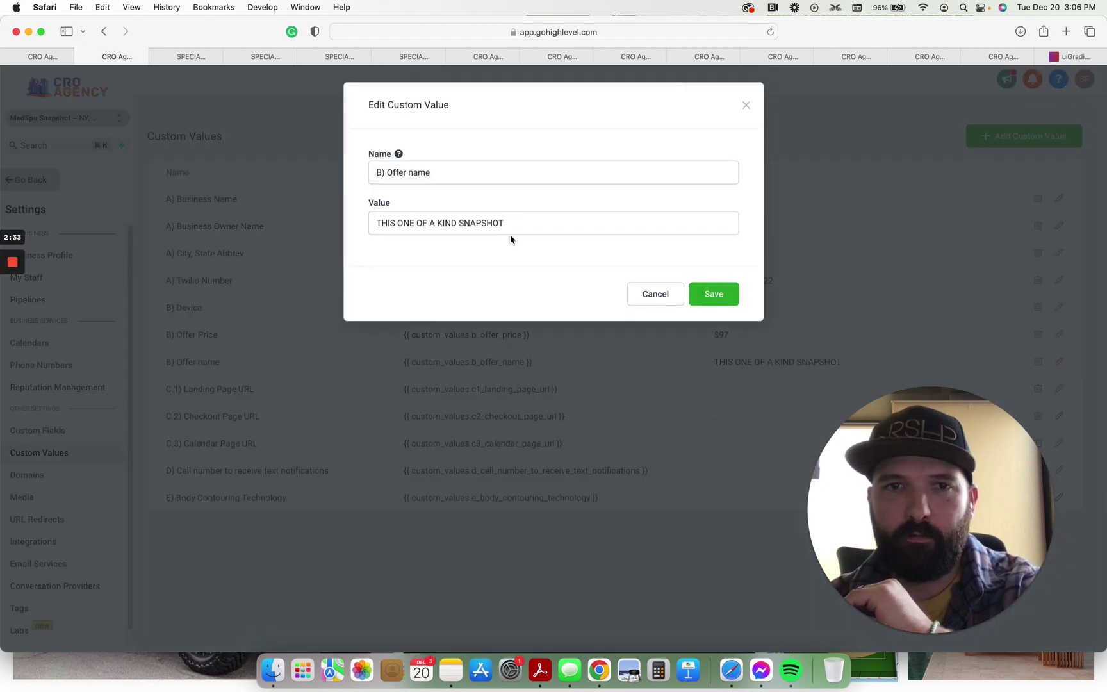
pyautogui.tripleClick(509, 228)
pyautogui.write('Laster Lipo')
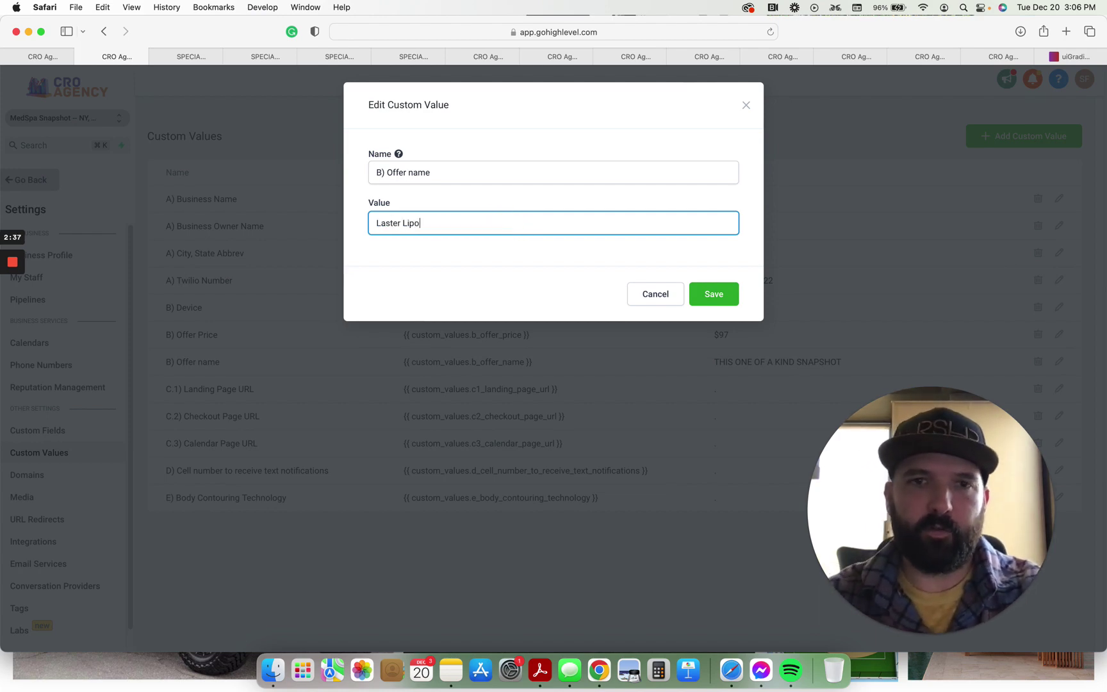
pyautogui.click(713, 294)
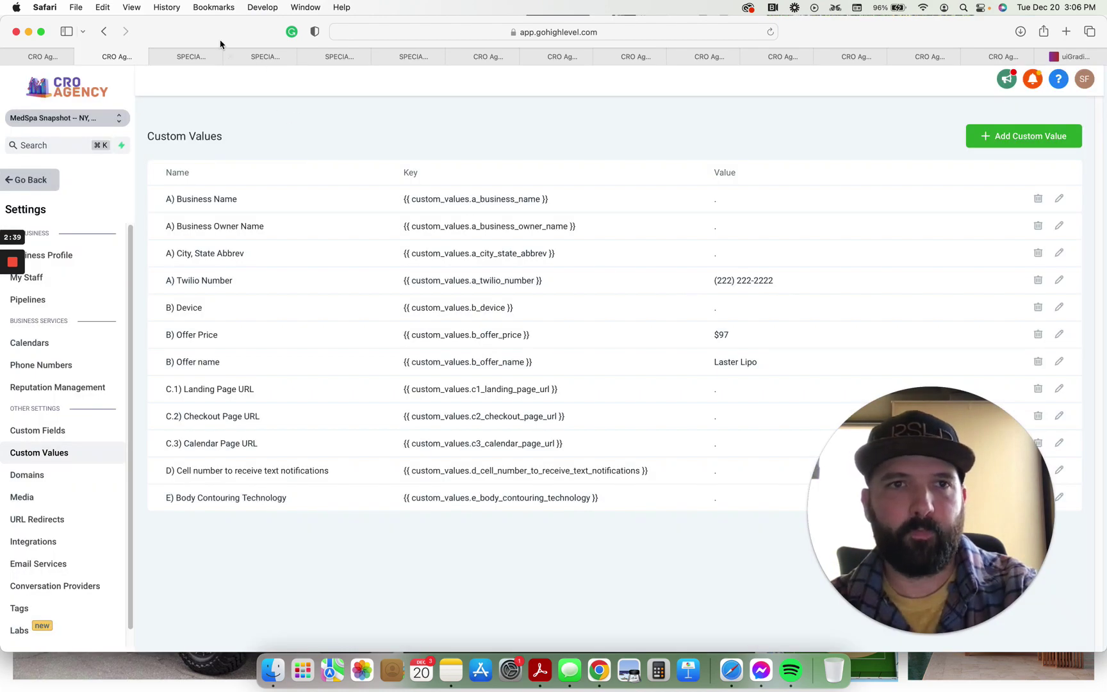
# Reload the landing page so it shows Laster Lipo, then recheck Custom Values.
pyautogui.click(191, 56)
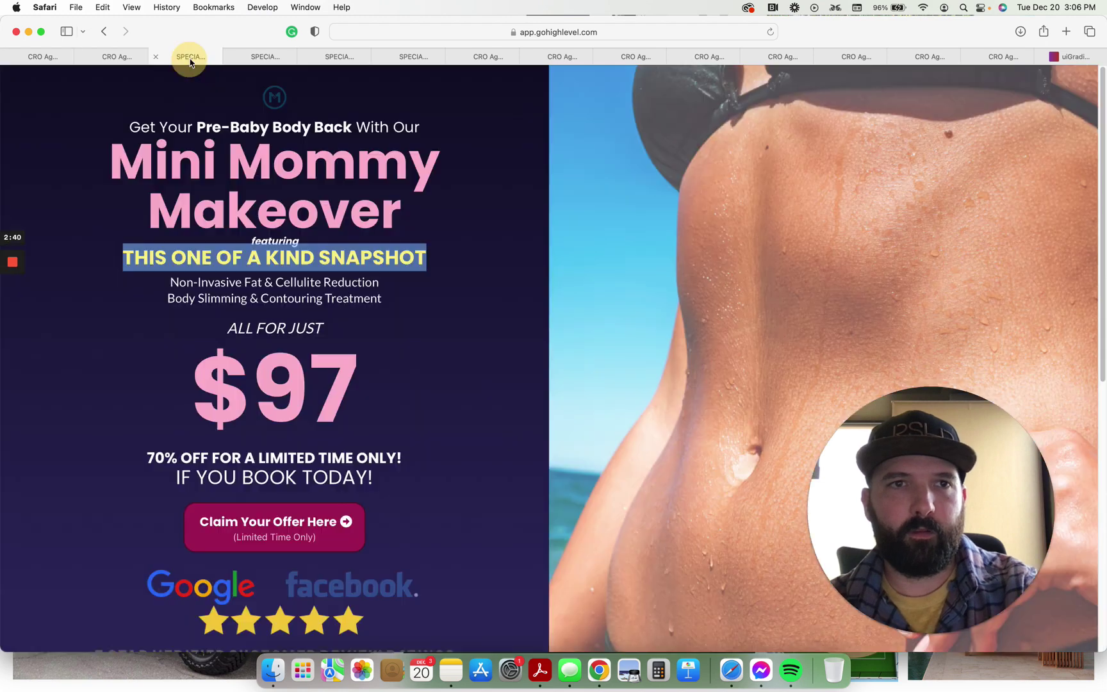
pyautogui.click(770, 33)
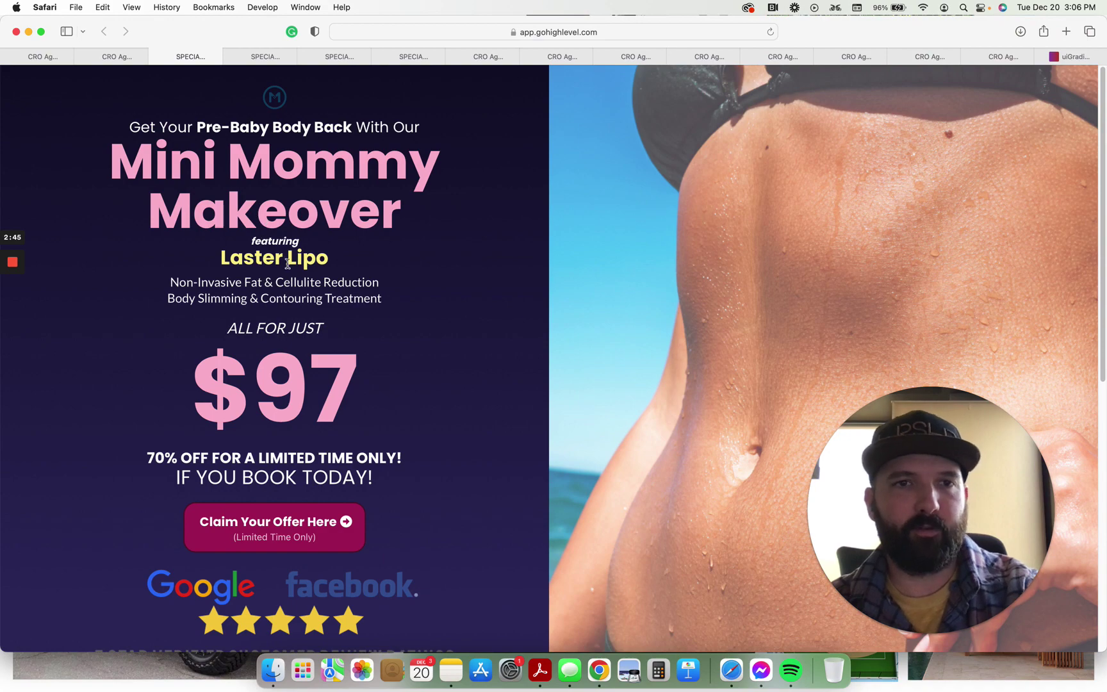
pyautogui.click(117, 57)
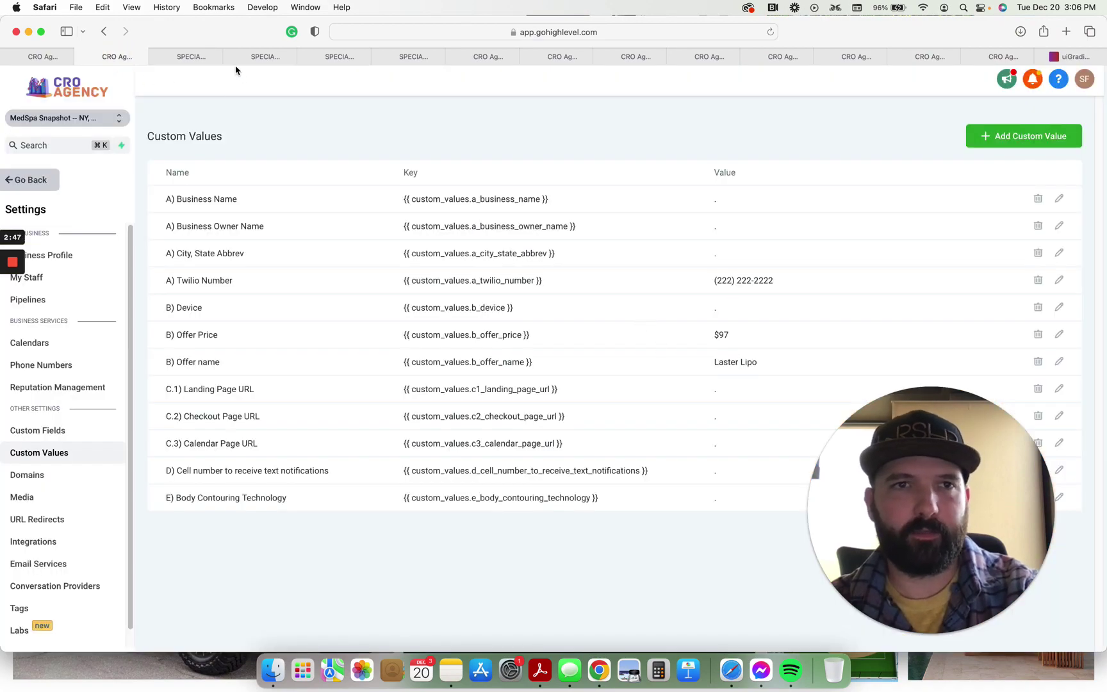
pyautogui.click(213, 56)
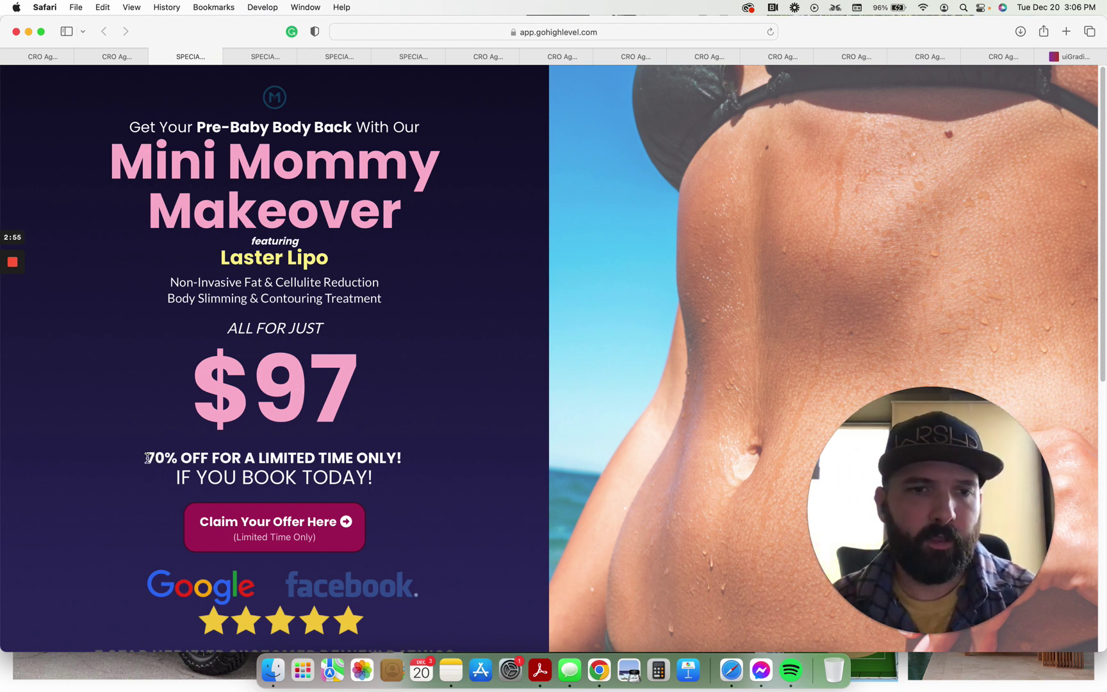
pyautogui.moveTo(147, 457); pyautogui.dragTo(432, 454)
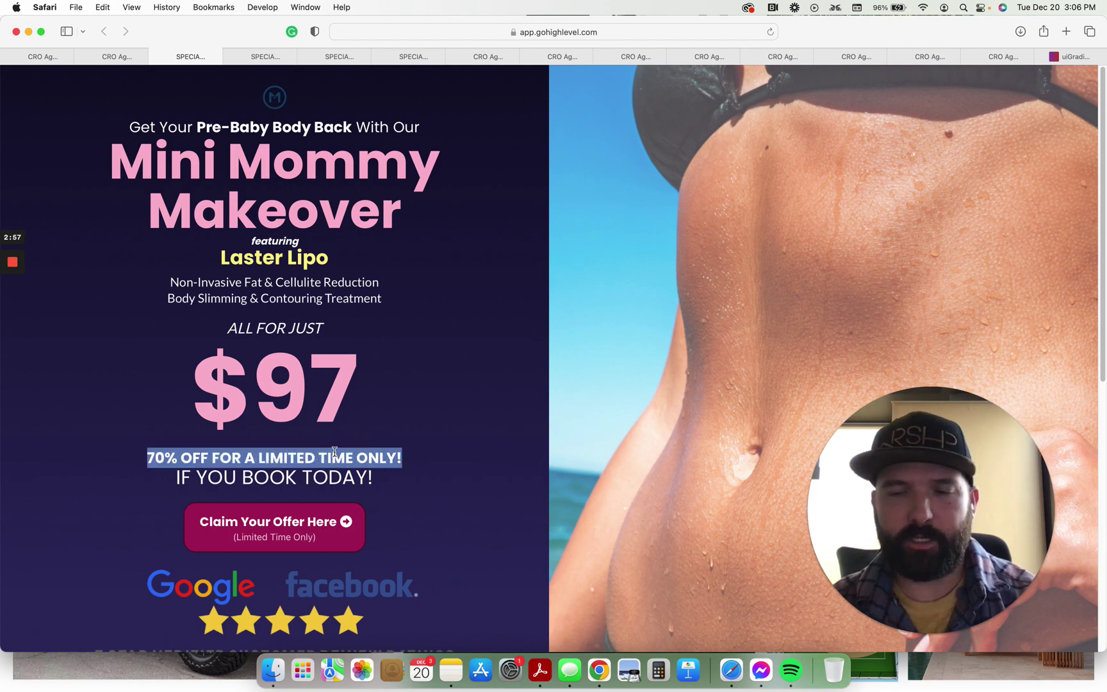
pyautogui.click(311, 530)
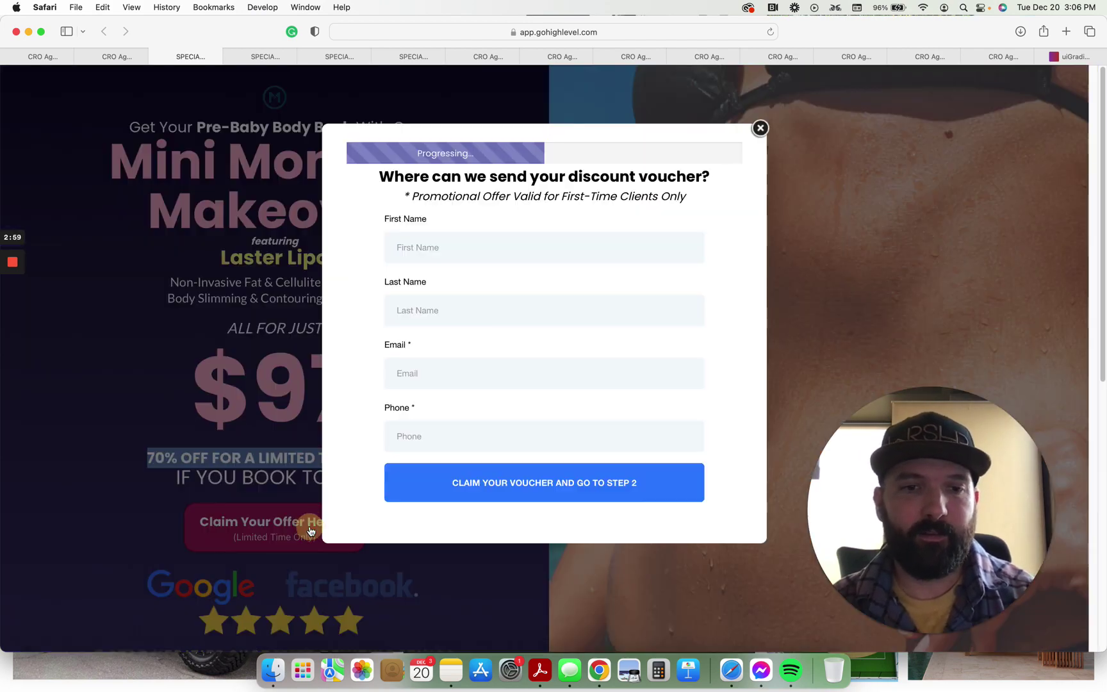
pyautogui.click(761, 130)
# Scroll through the reviews, testimonial quote and map, then jump back to the top.
pyautogui.scroll(-5, 503, 356)
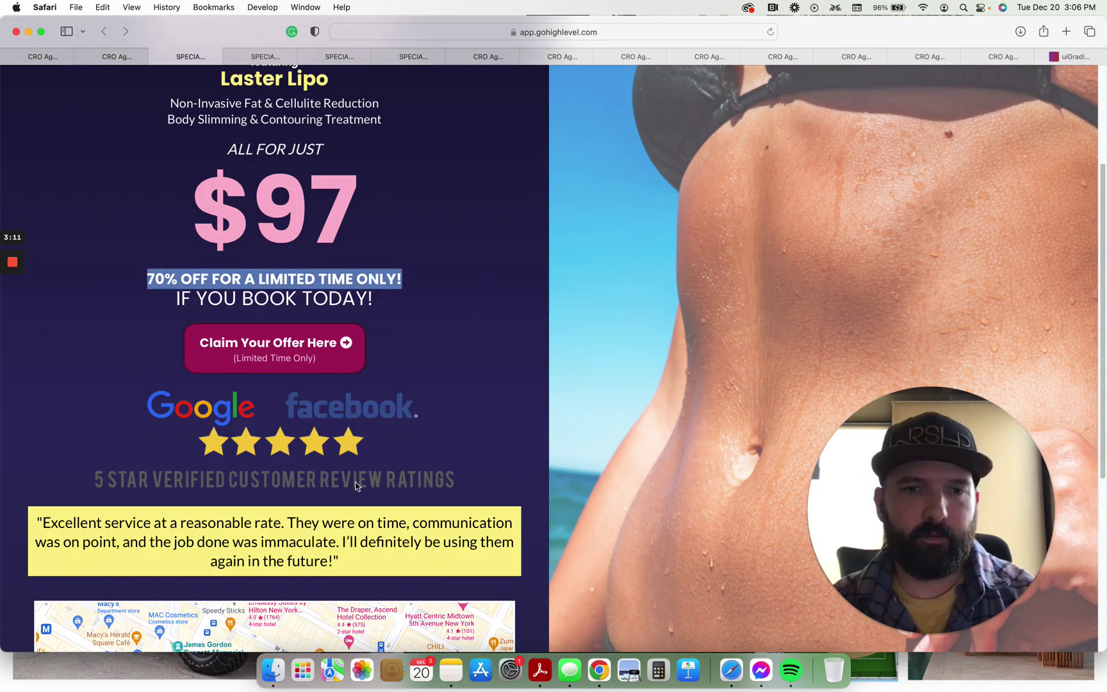
pyautogui.scroll(-3, 128, 429)
pyautogui.moveTo(32, 397); pyautogui.dragTo(436, 440)
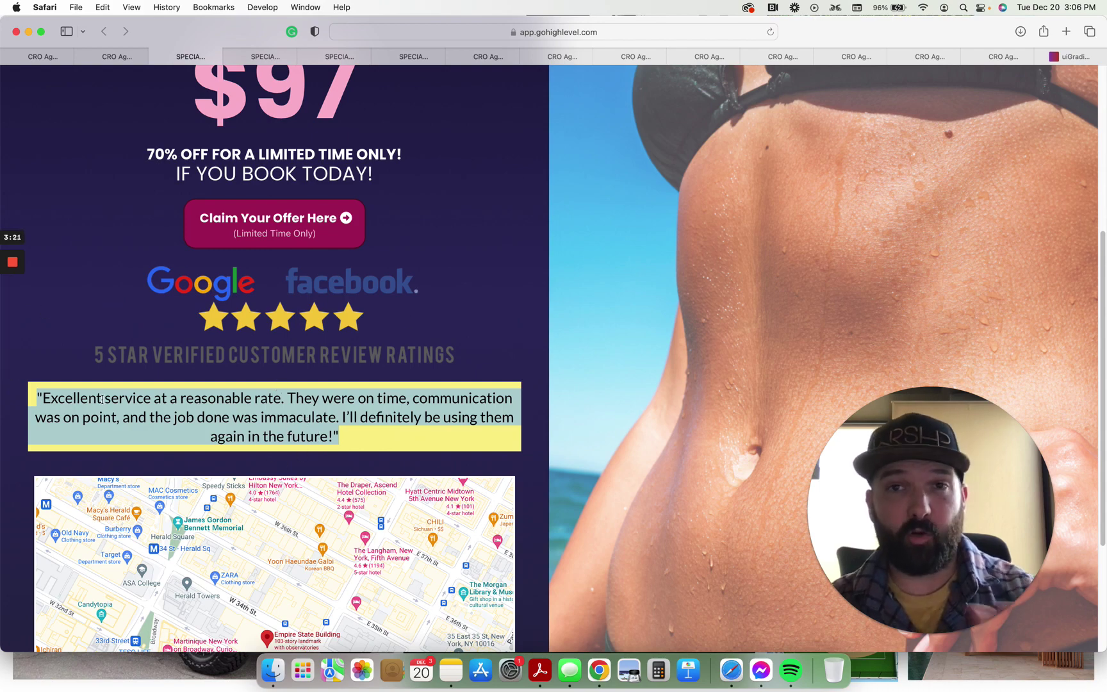
pyautogui.scroll(-5, 415, 392)
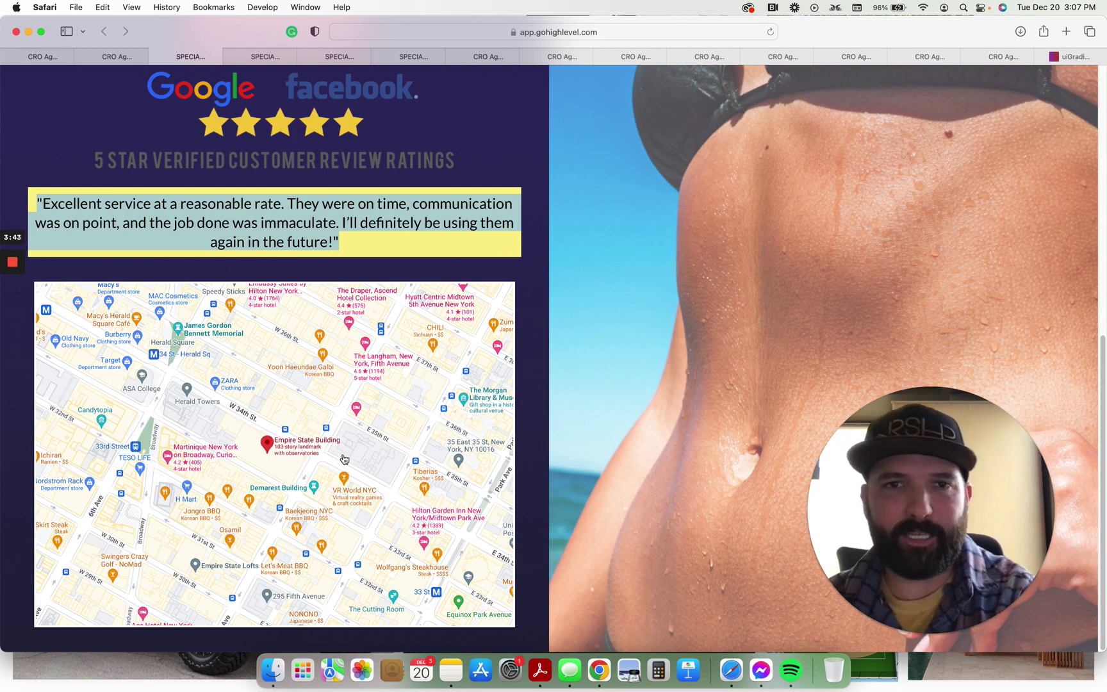
pyautogui.scroll(1, 328, 477)
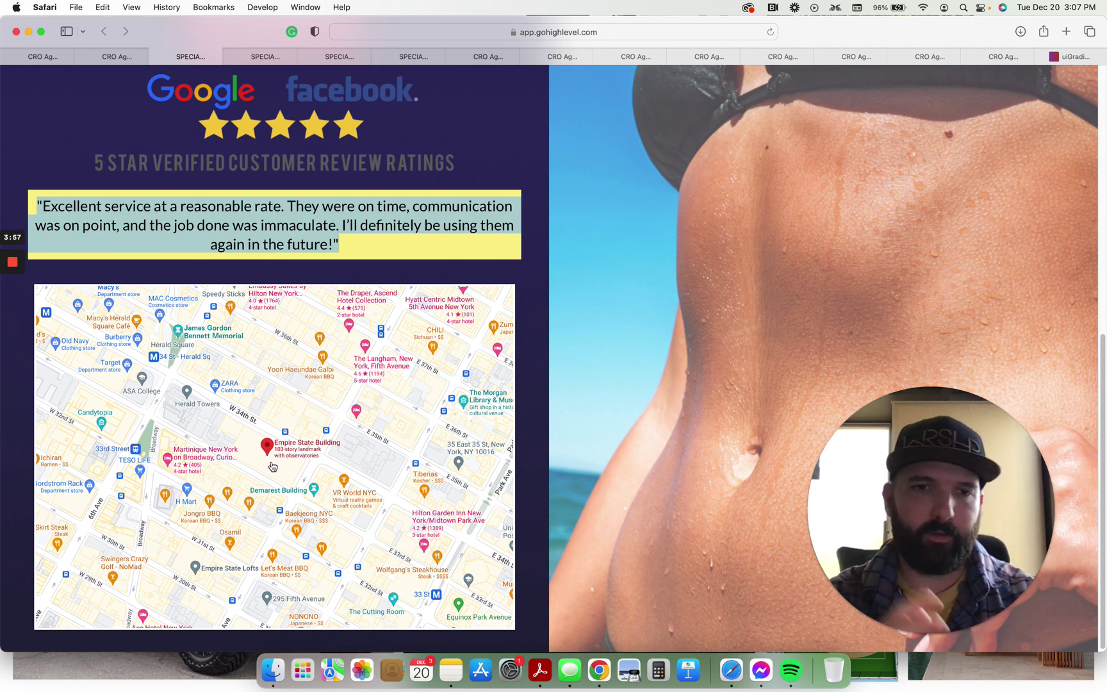
pyautogui.press('super+r')
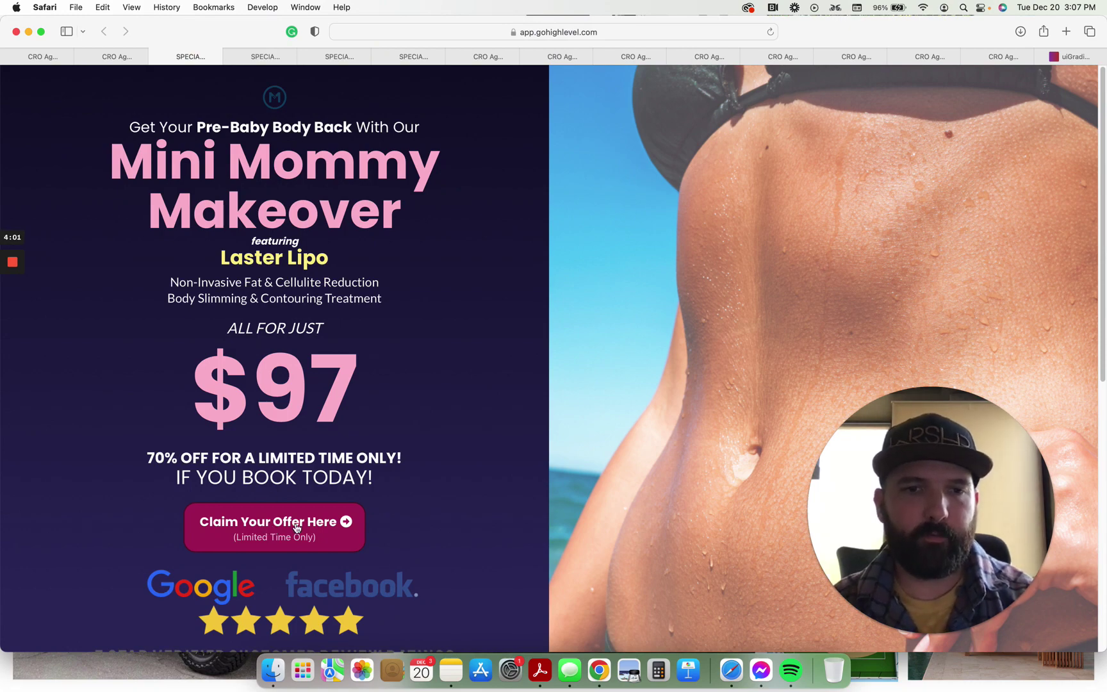
# Preview the Step 2 pre-pay form page, then return to the landing page.
pyautogui.click(235, 55)
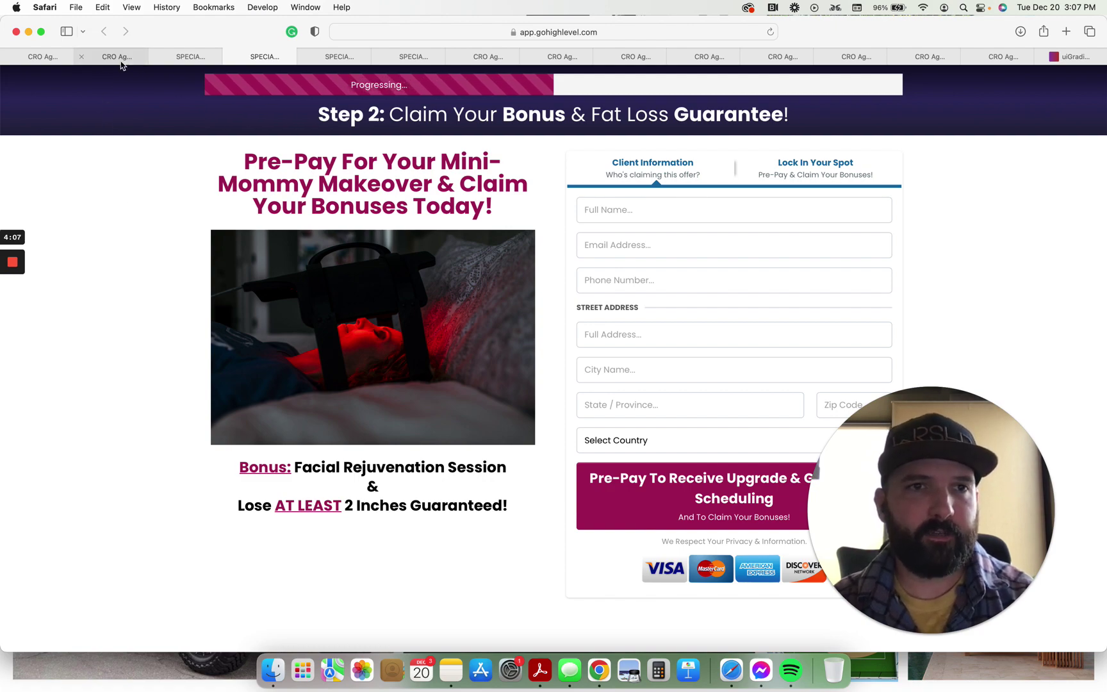
pyautogui.click(189, 56)
pyautogui.scroll(-10, 69, 321)
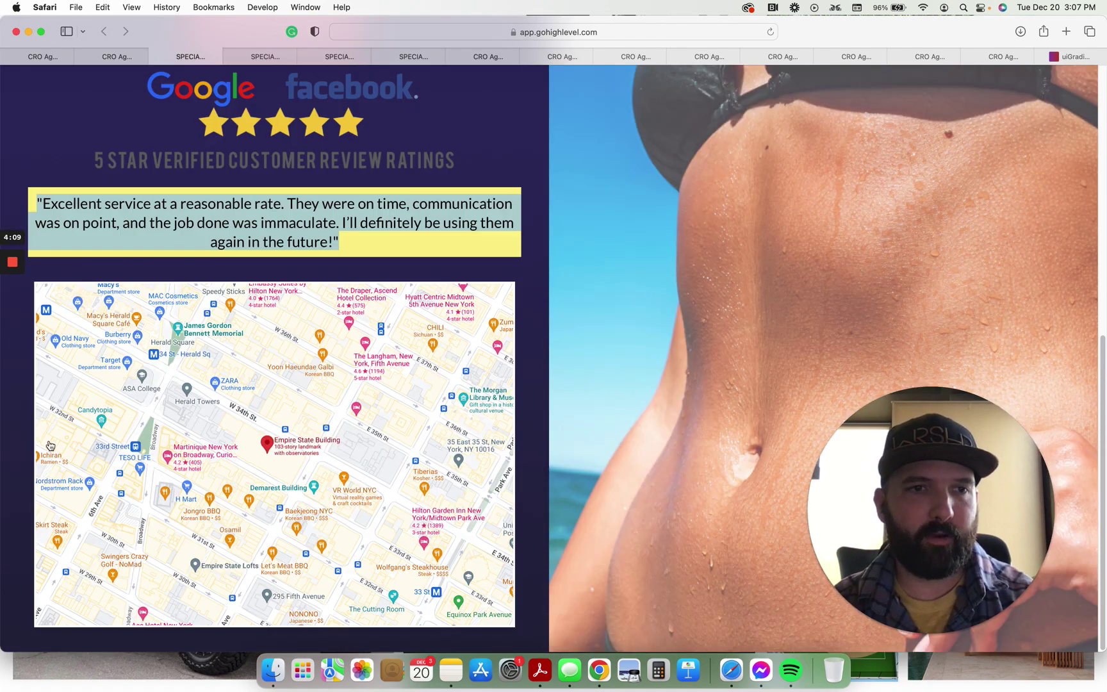
pyautogui.scroll(10, 23, 446)
pyautogui.click(262, 56)
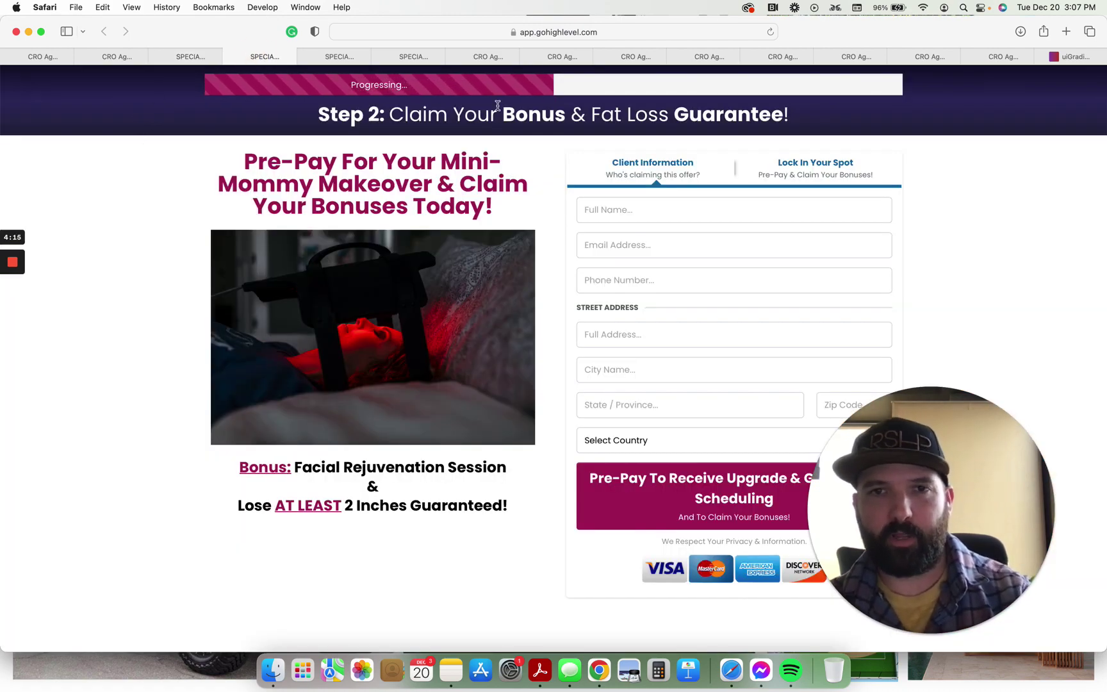
pyautogui.moveTo(917, 513); pyautogui.dragTo(29, 539)
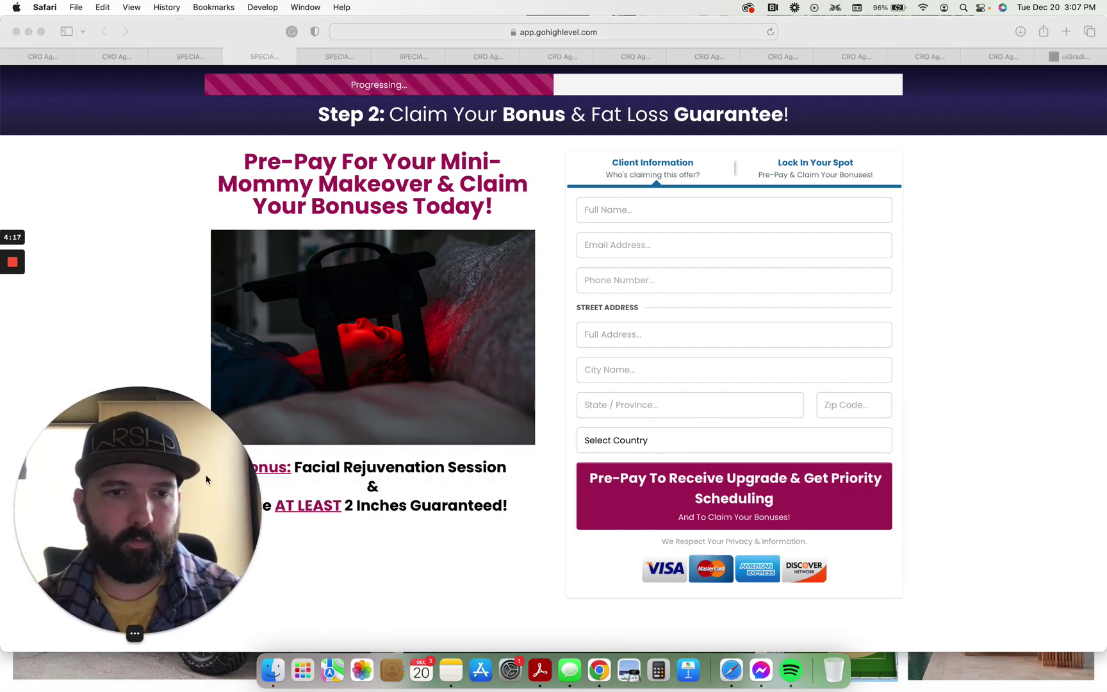
pyautogui.click(111, 633)
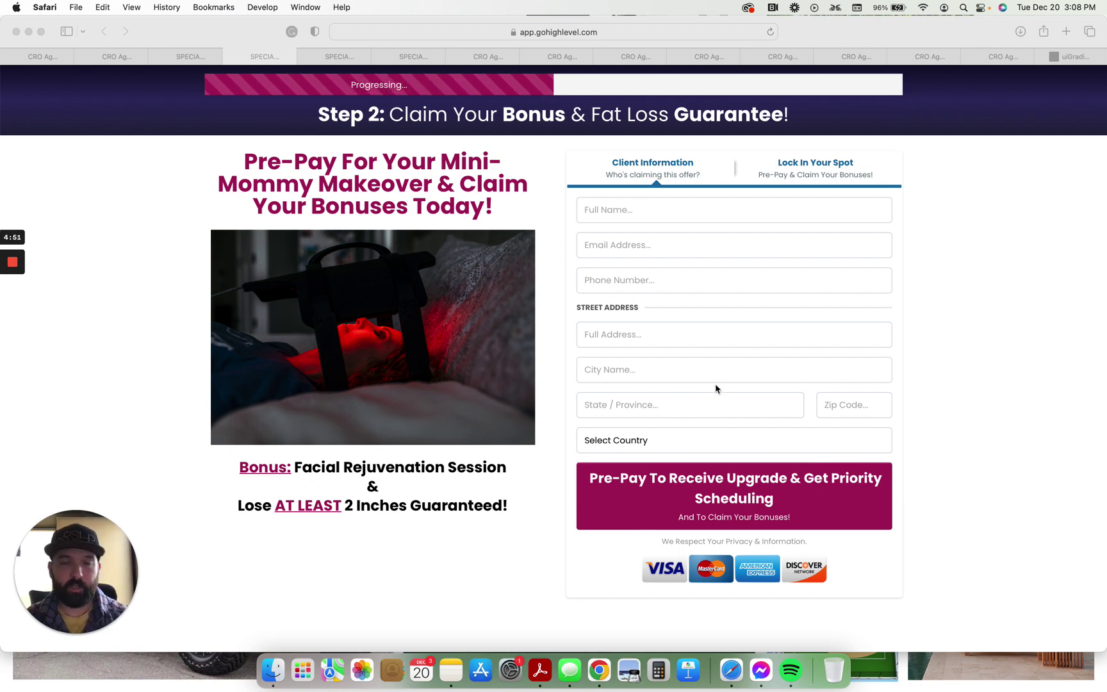
# Look over the Step 3 request page, the agency dashboard and Custom Values.
pyautogui.click(346, 56)
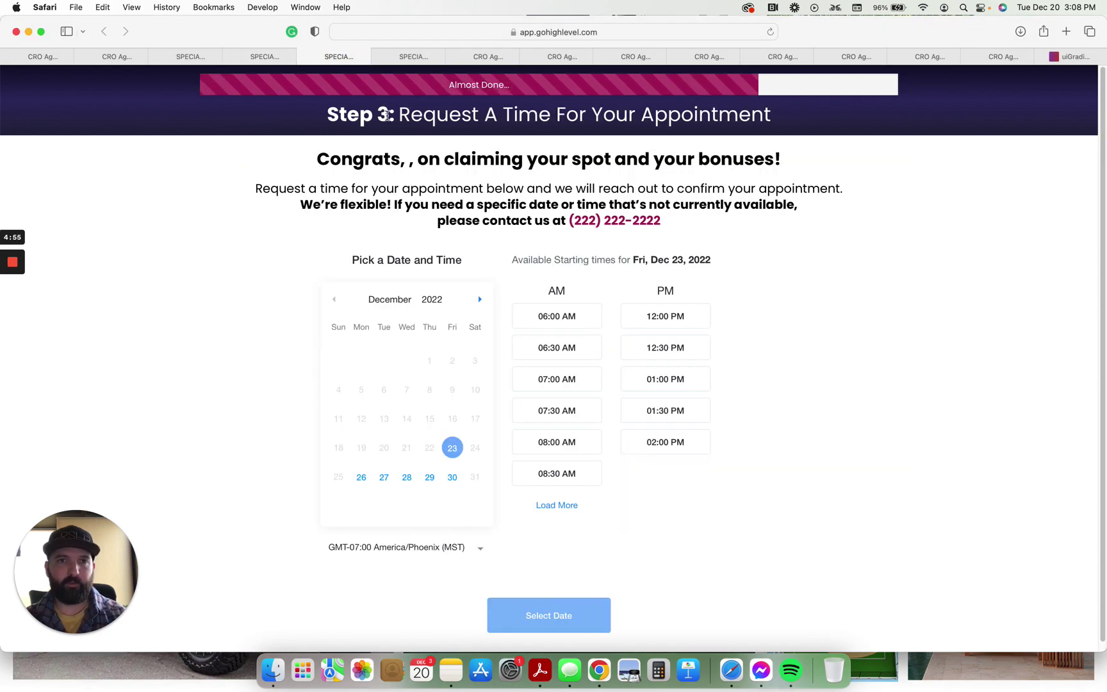
pyautogui.doubleClick(384, 114)
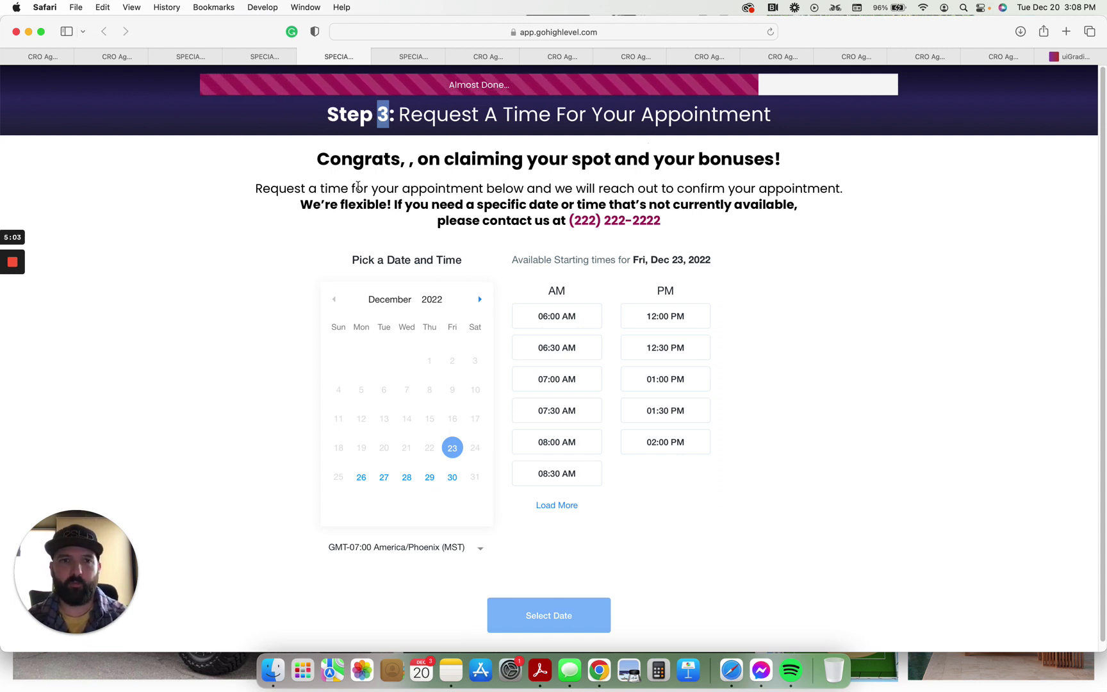
pyautogui.scroll(-1, 615, 186)
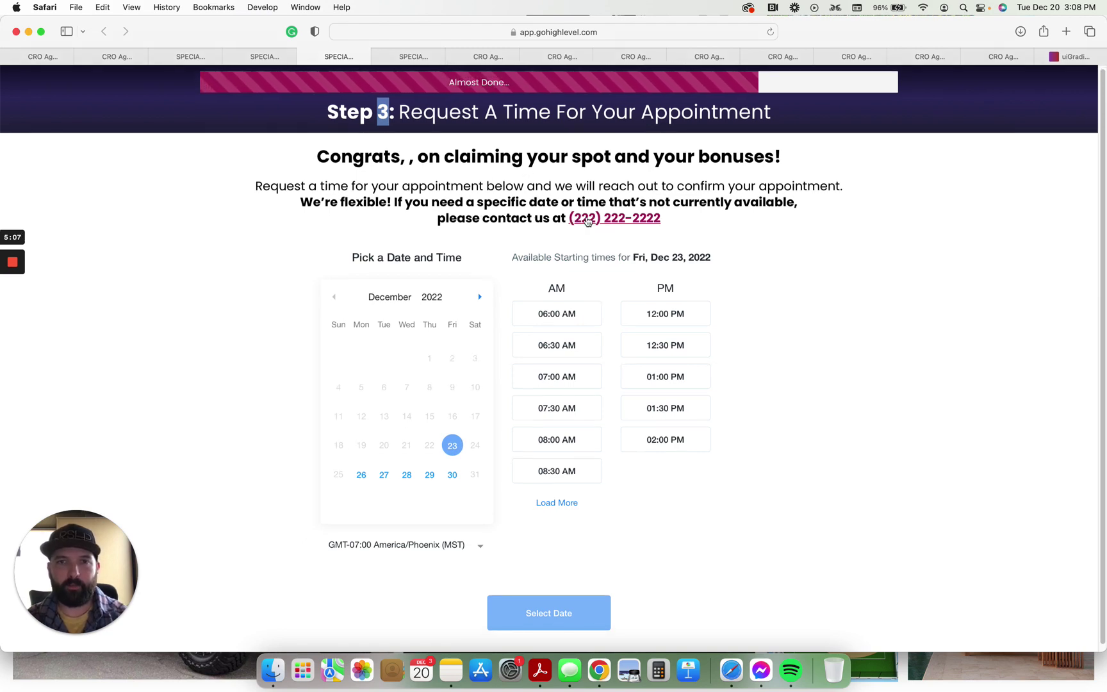
pyautogui.click(48, 58)
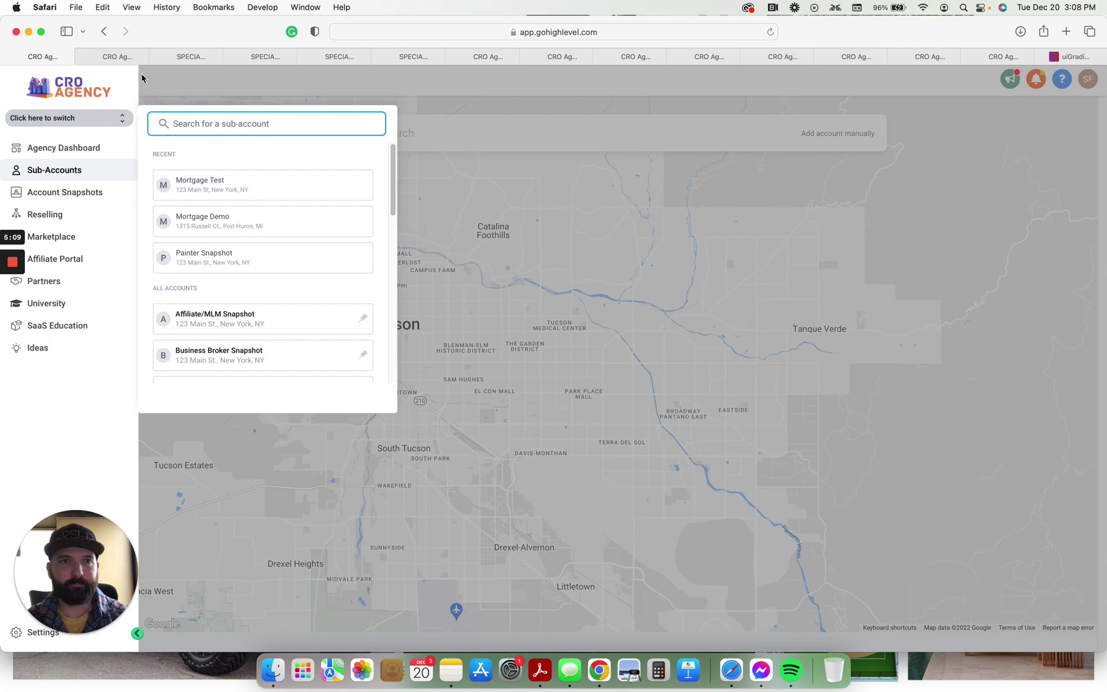
pyautogui.click(116, 56)
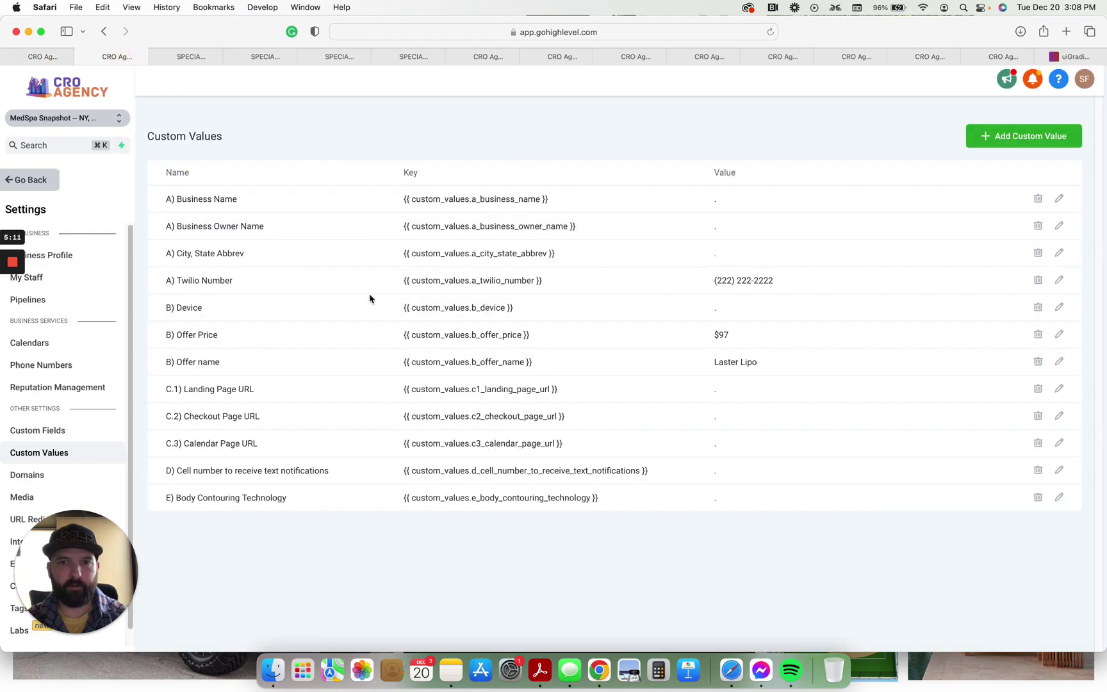
# Back on Step 3, choose the 07:00 AM slot on Fri, Dec 23, 2022.
pyautogui.click(426, 57)
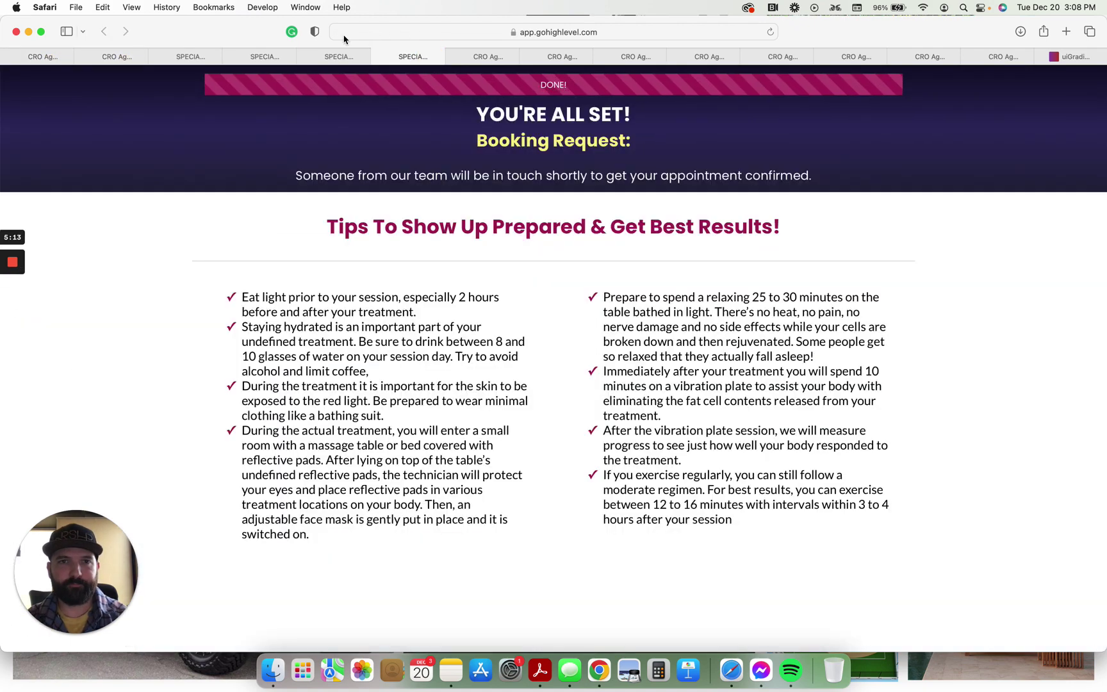
pyautogui.click(342, 56)
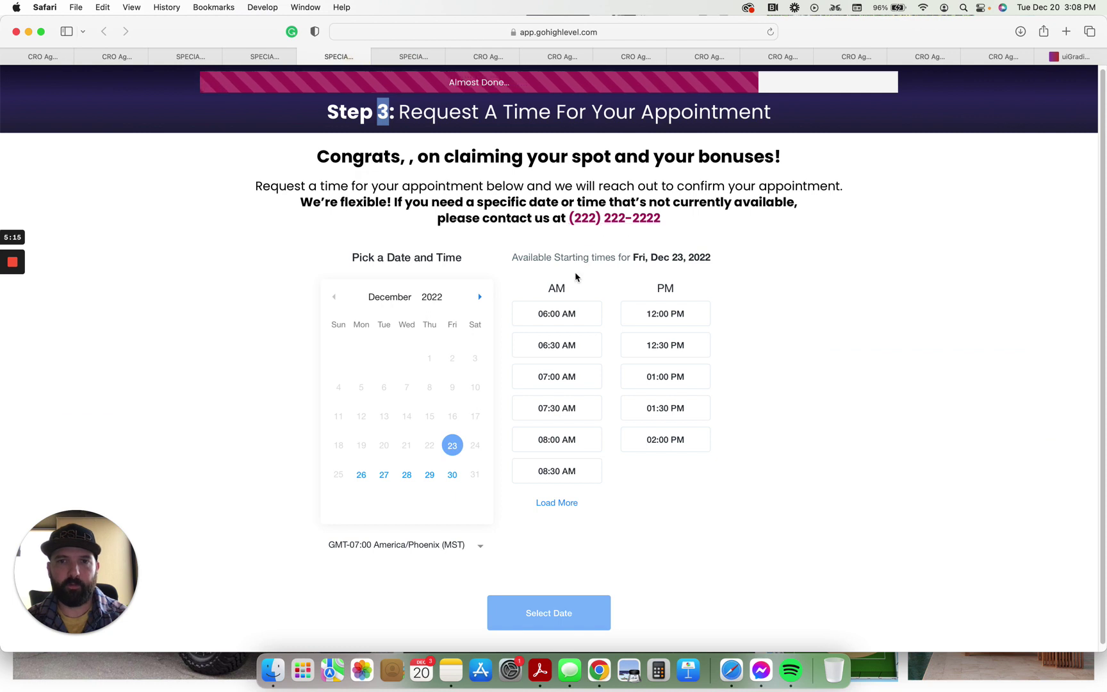
pyautogui.click(564, 387)
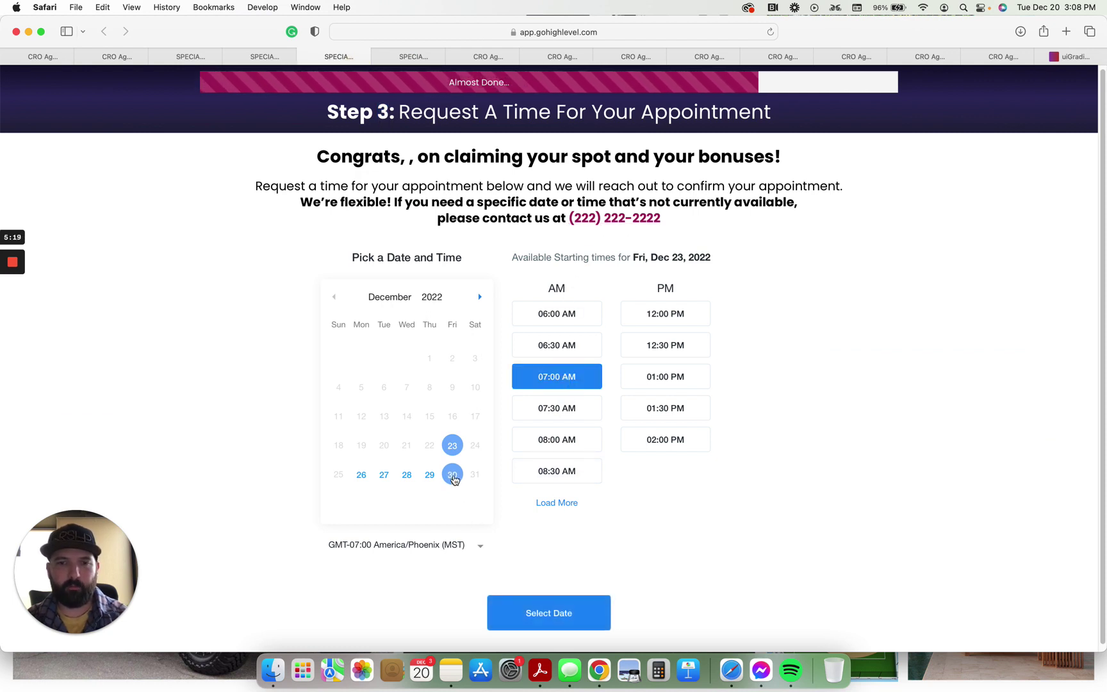
# Confirm the Dec 23 date, revisit the voucher popup, then view the You're All Set page.
pyautogui.click(555, 623)
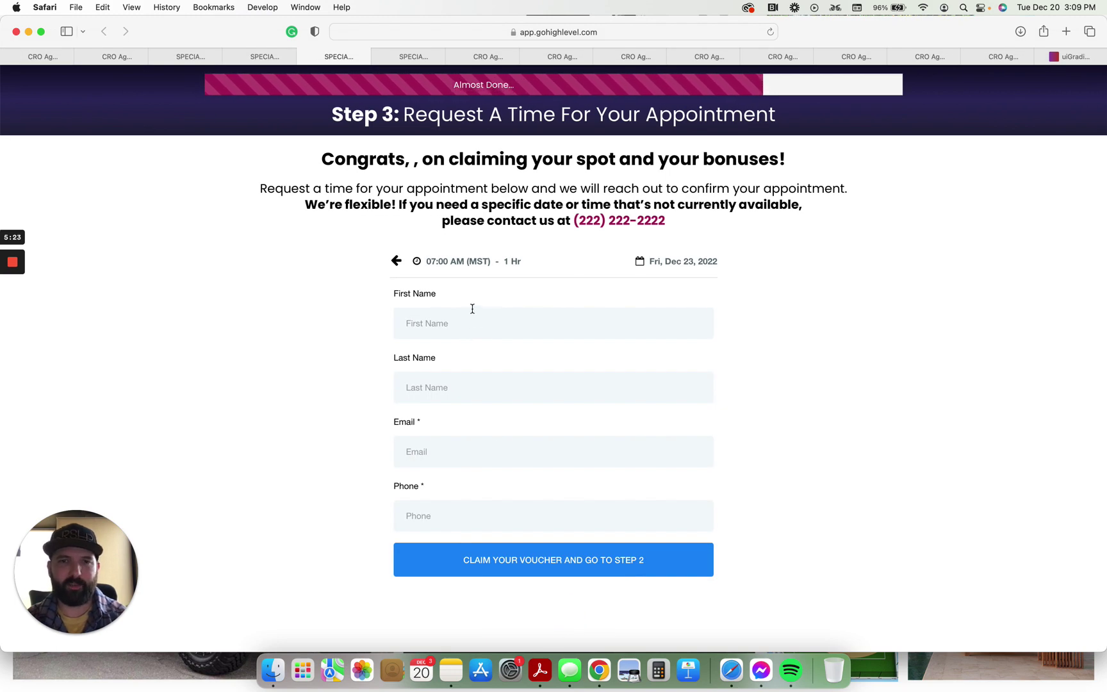
pyautogui.click(185, 58)
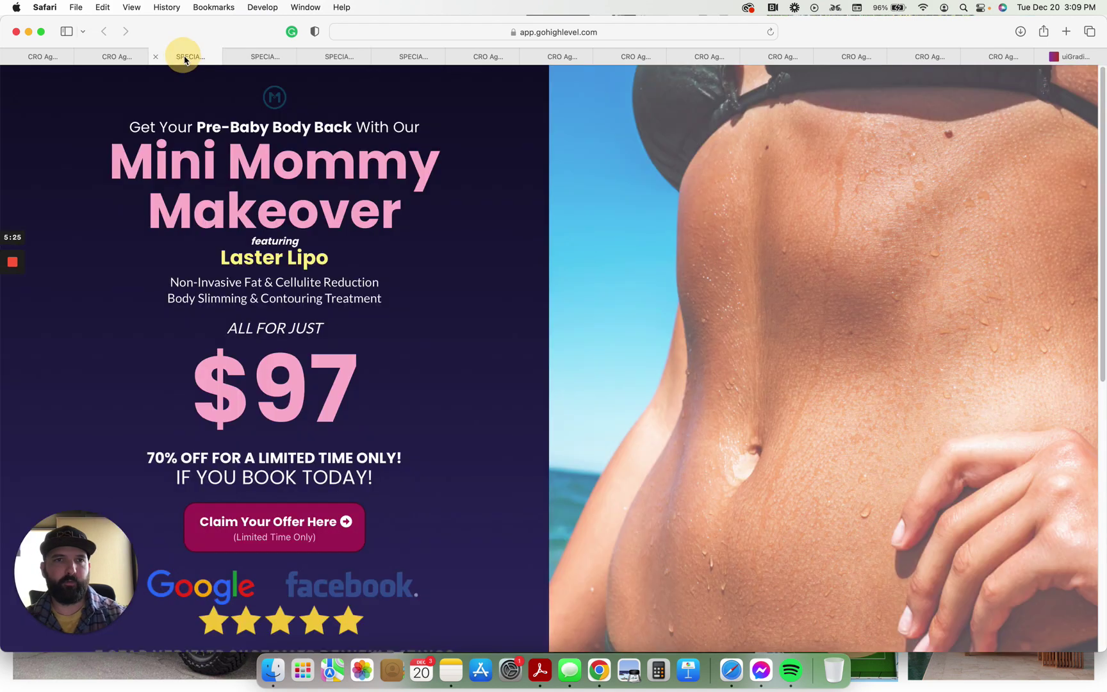
pyautogui.click(301, 538)
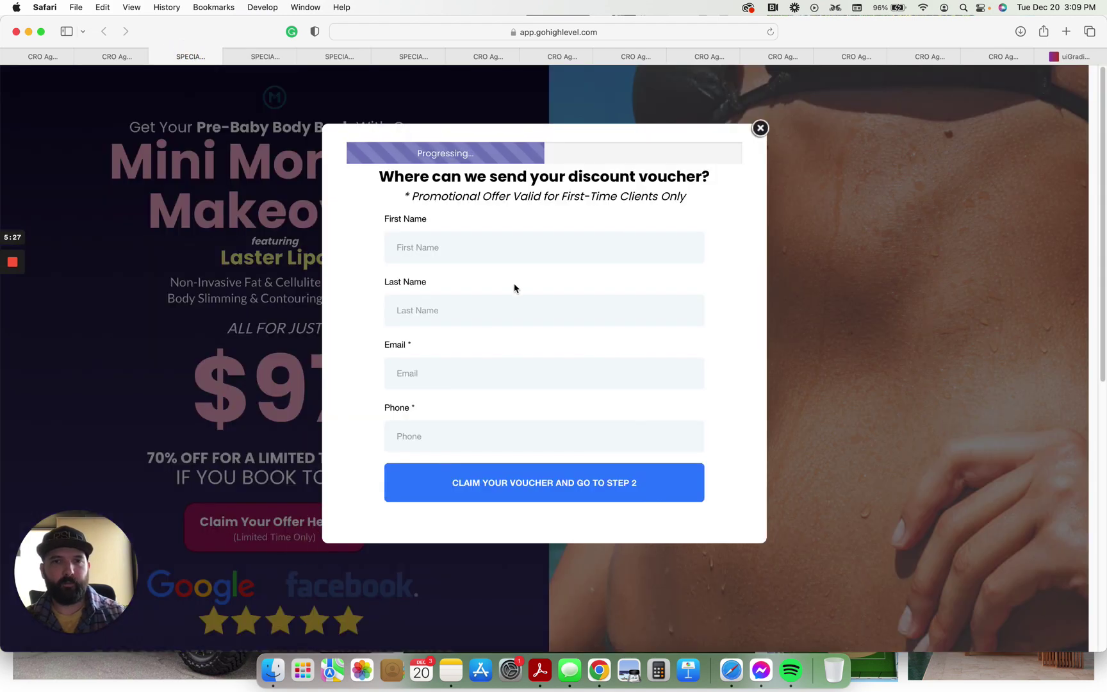
pyautogui.click(352, 56)
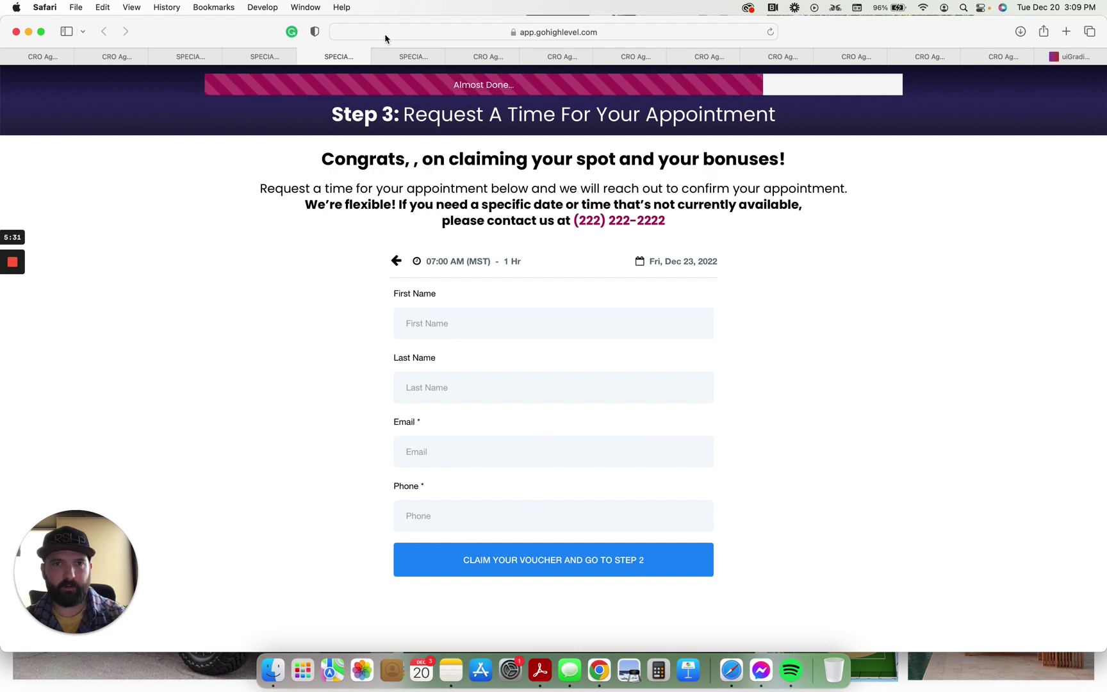
pyautogui.click(413, 57)
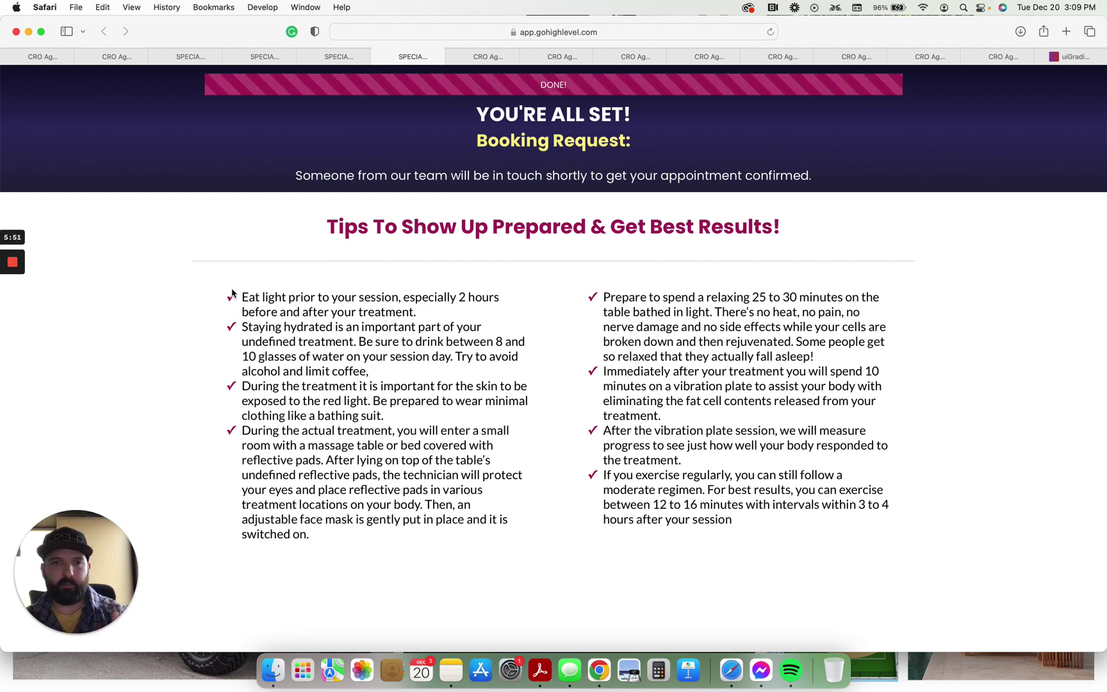
pyautogui.moveTo(232, 291); pyautogui.dragTo(861, 522)
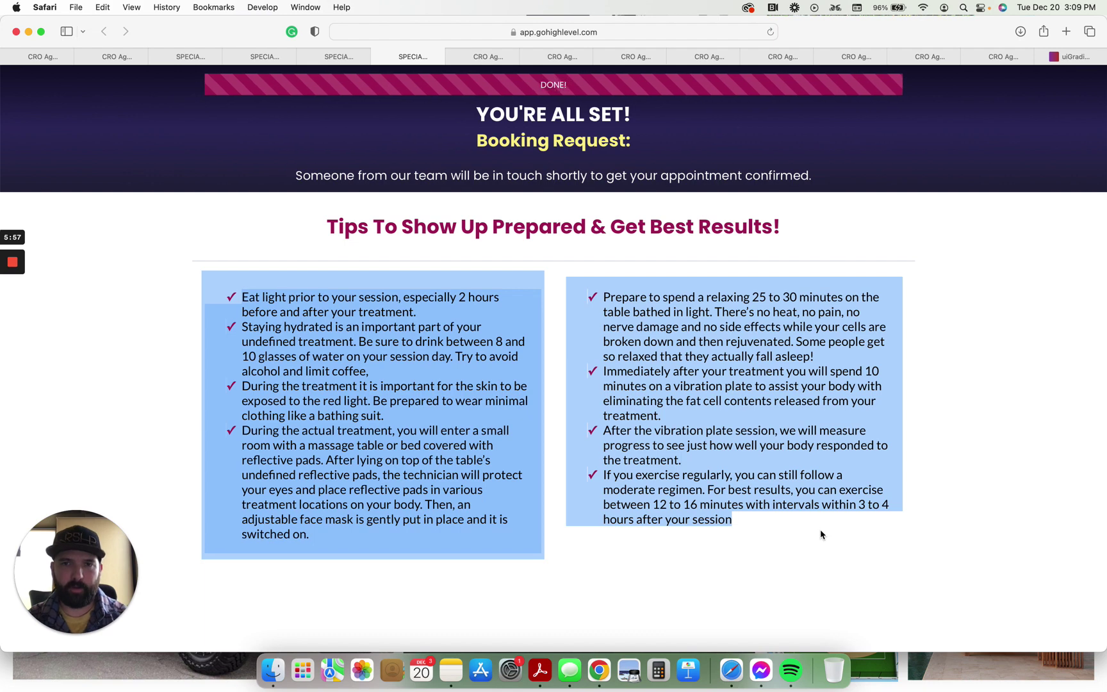
pyautogui.click(769, 535)
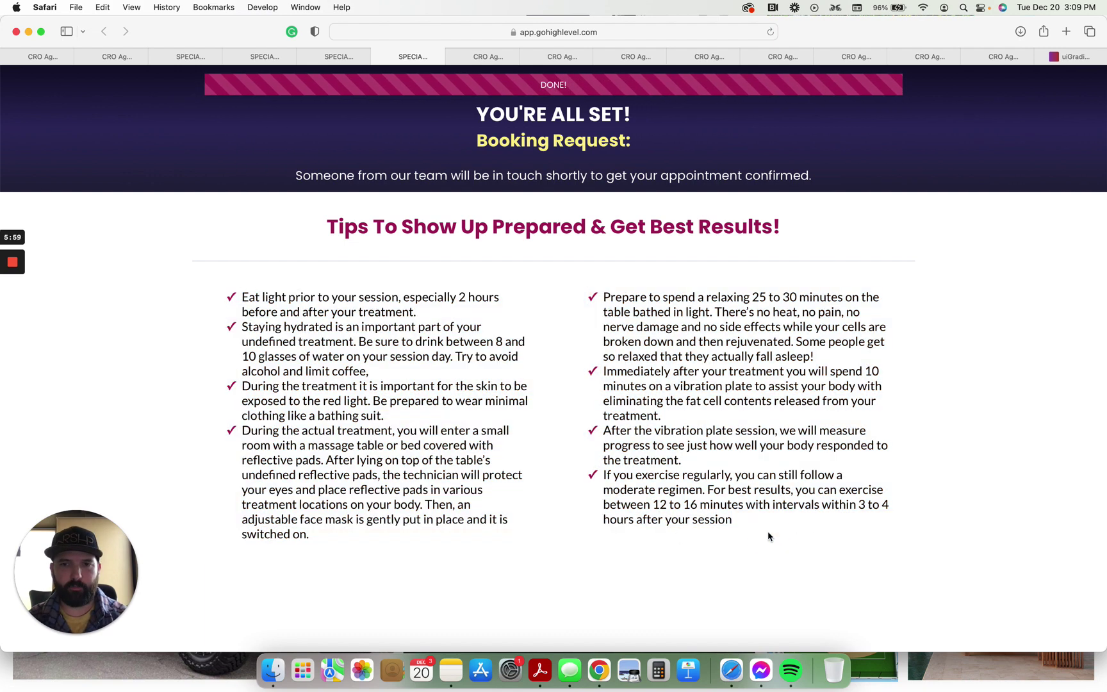
# Compare the forms list, landing page voucher form, Step 3 page and Custom Values.
pyautogui.click(487, 57)
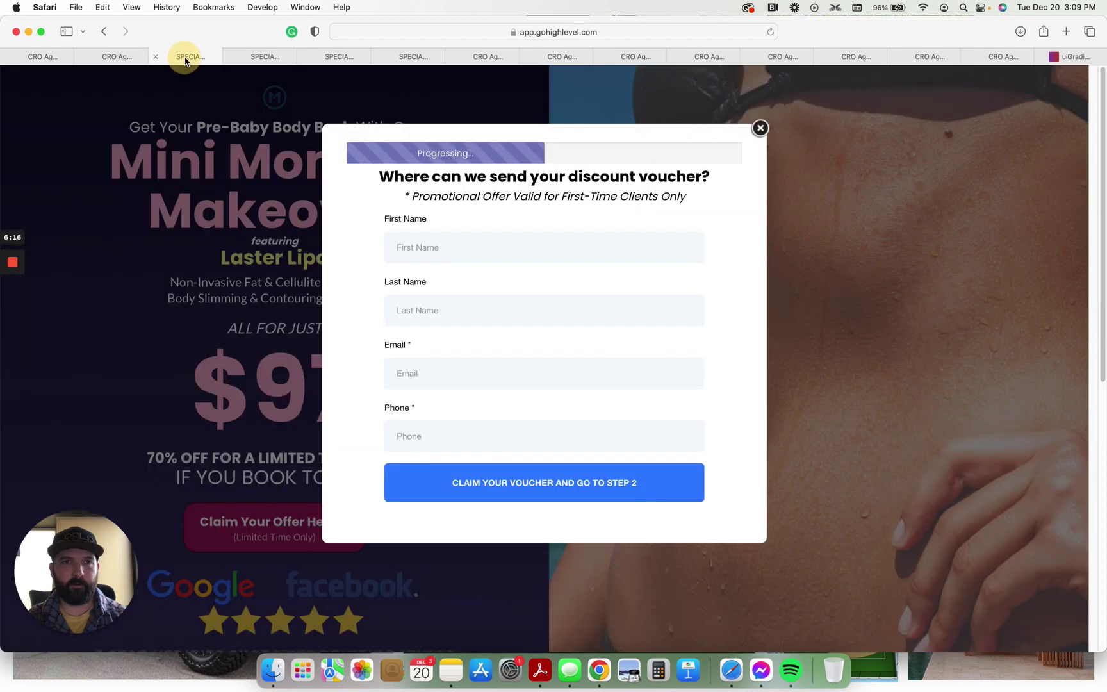
pyautogui.click(182, 57)
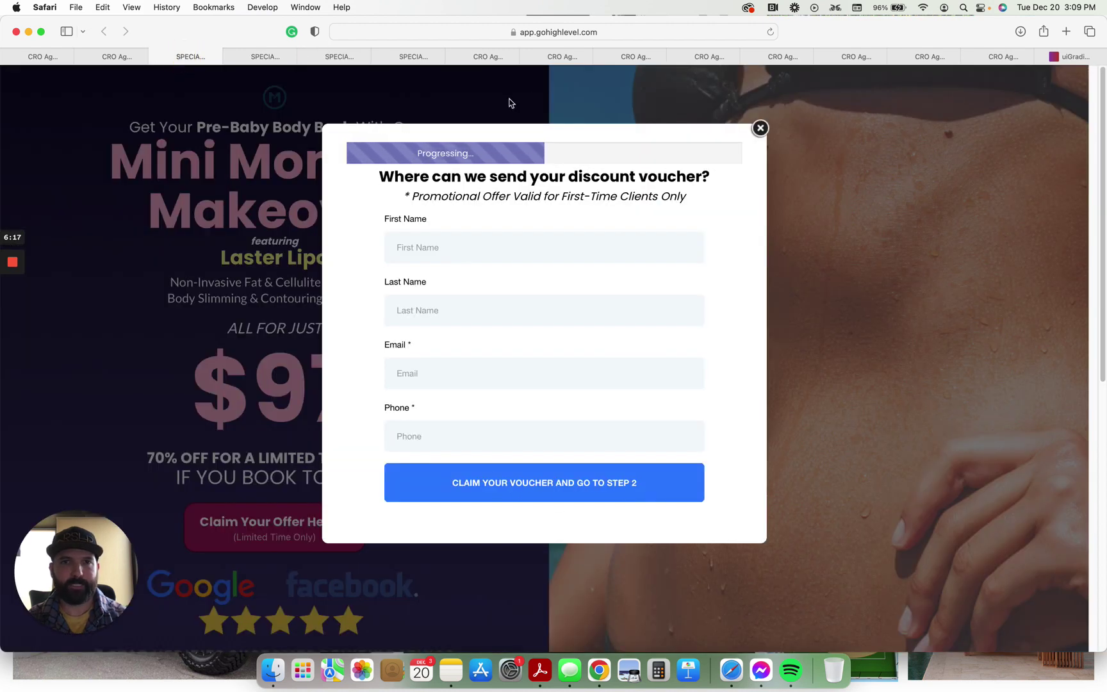
pyautogui.click(562, 58)
pyautogui.click(475, 59)
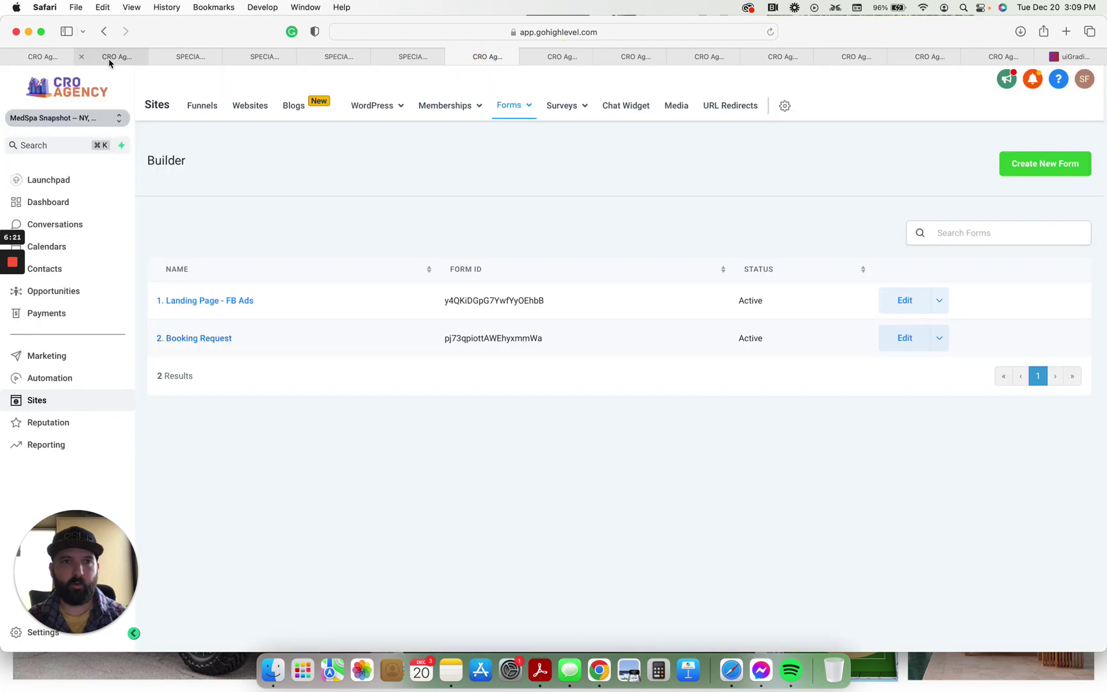
pyautogui.click(310, 63)
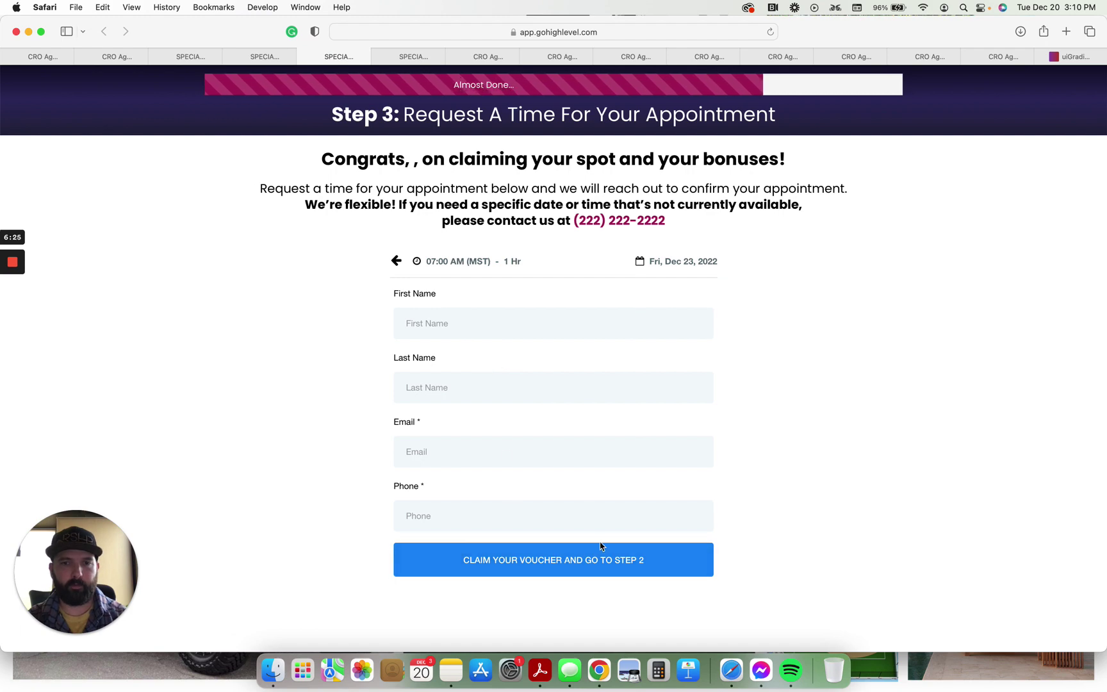
pyautogui.click(131, 56)
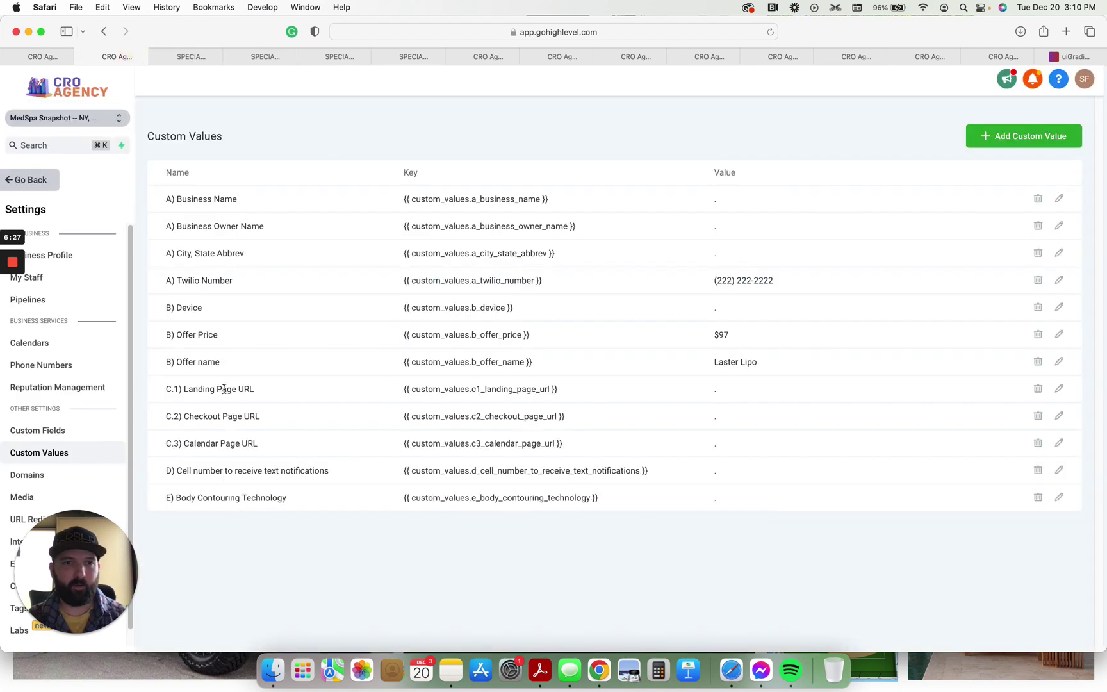
pyautogui.click(191, 58)
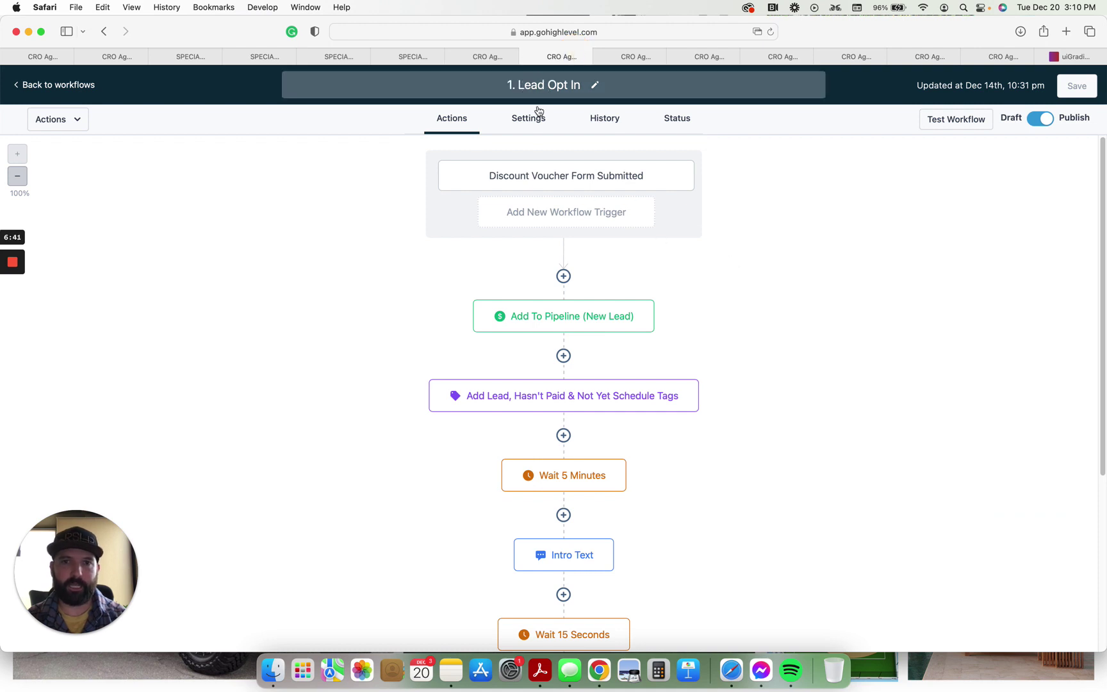
# Inspect the Add Lead tags step, cancel without saving, and scroll to the later steps.
pyautogui.scroll(-7, 712, 457)
pyautogui.scroll(7, 705, 458)
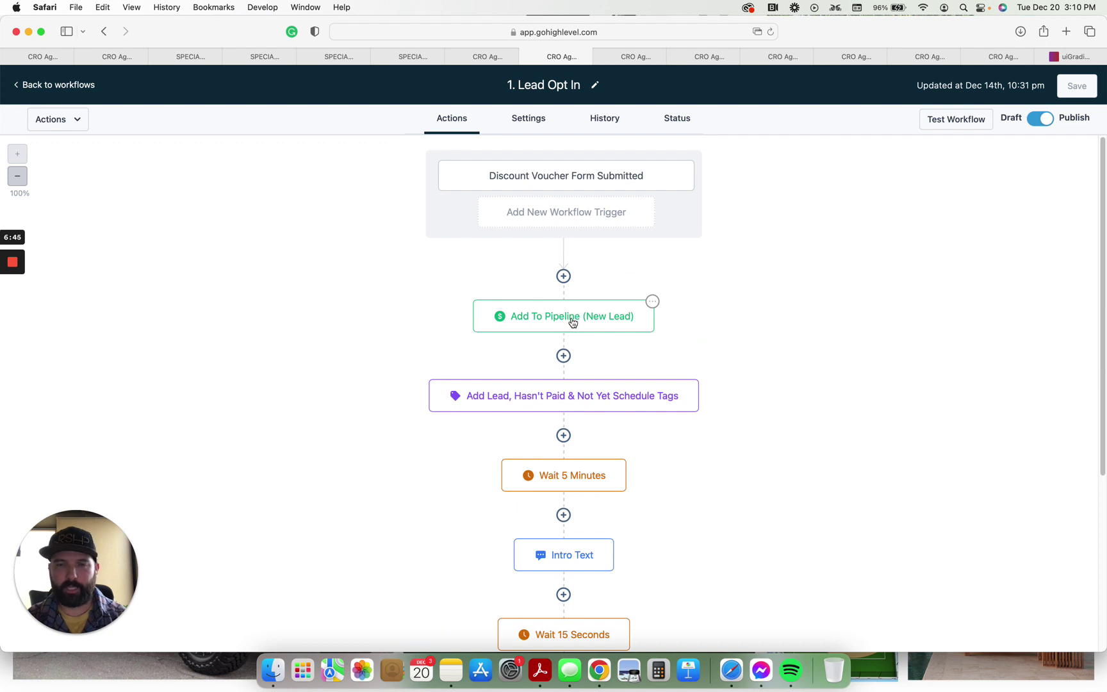
pyautogui.click(504, 404)
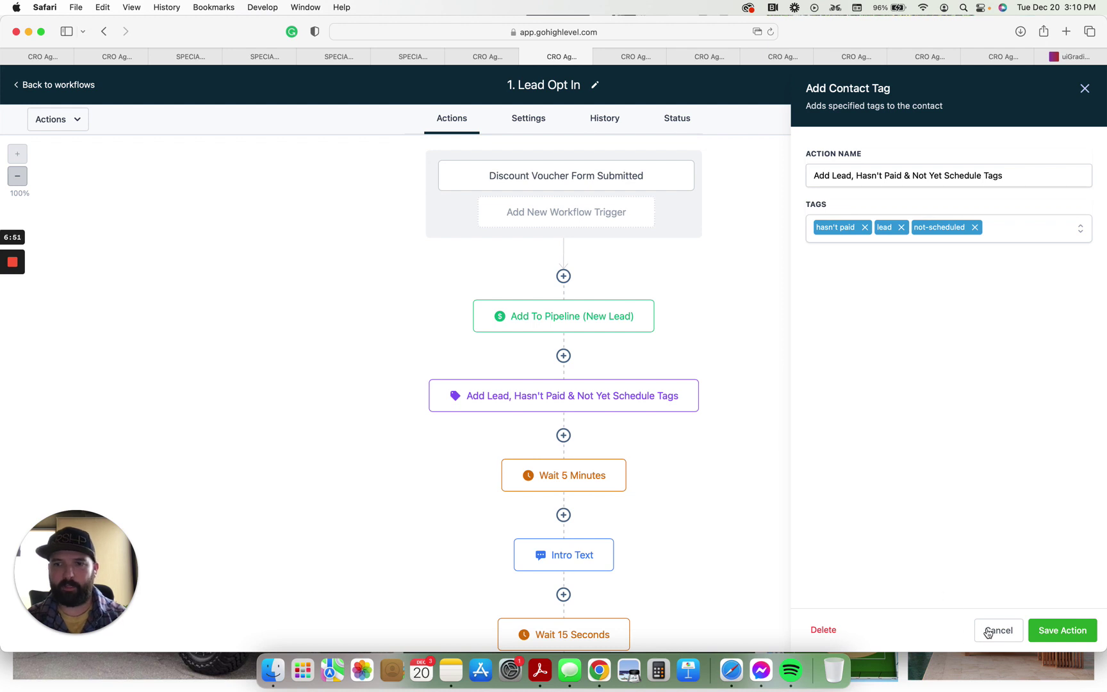
pyautogui.click(997, 630)
pyautogui.scroll(-8, 595, 498)
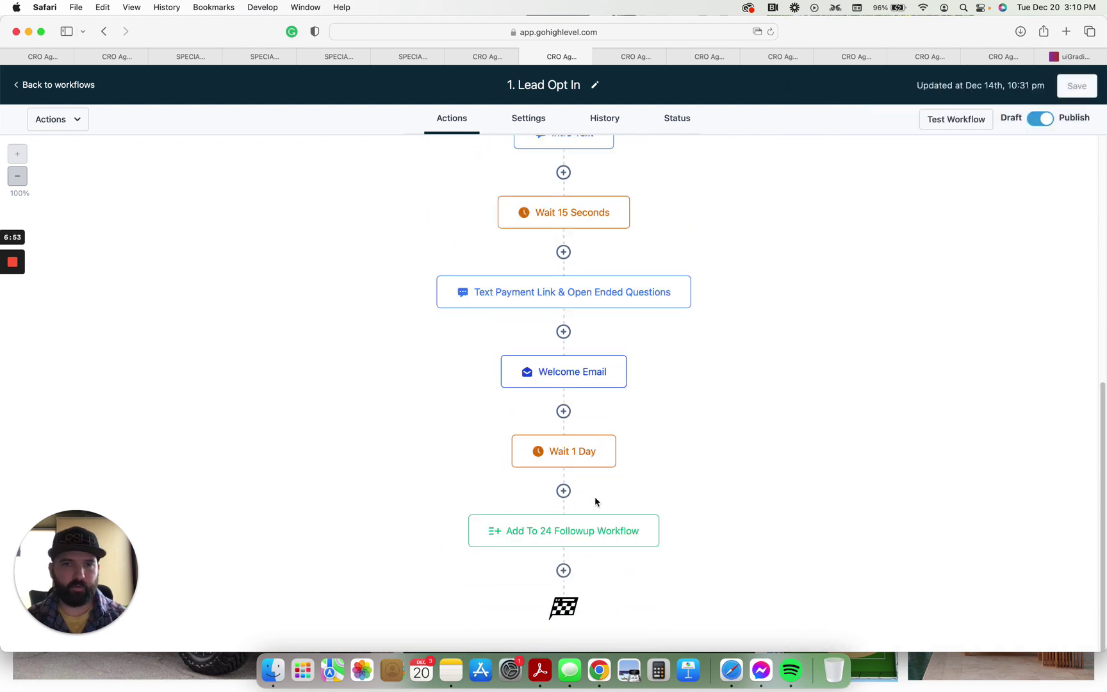
# Compare workflows 1 and 2 with the Step 2 and Step 3 pages, then list all workflows.
pyautogui.click(636, 58)
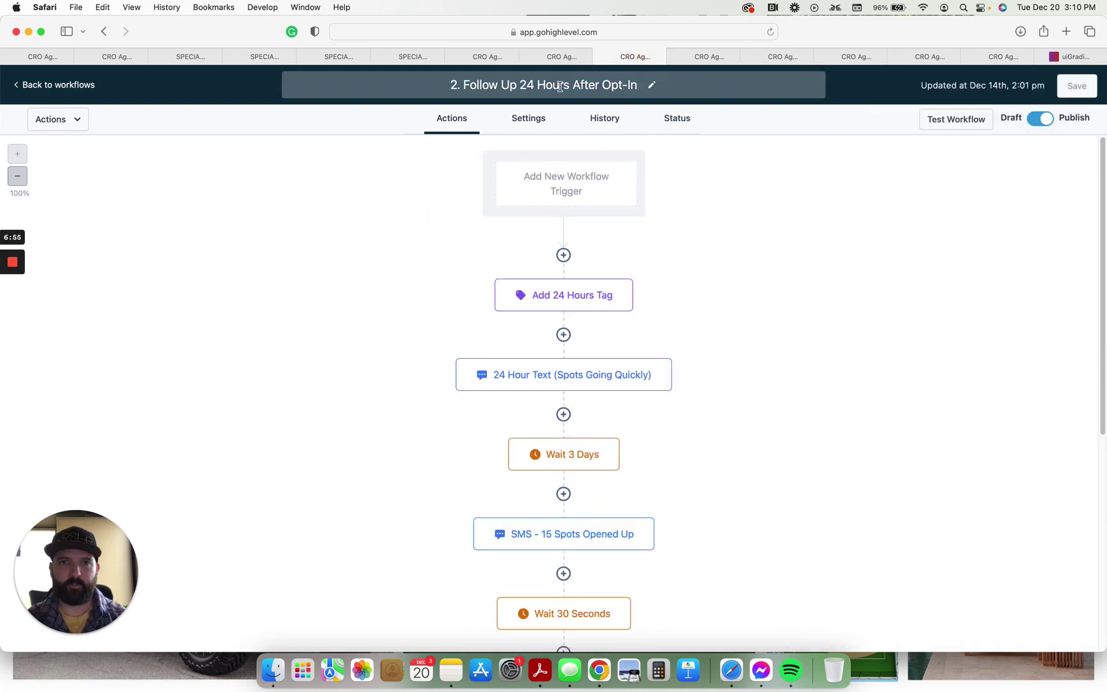
pyautogui.click(562, 57)
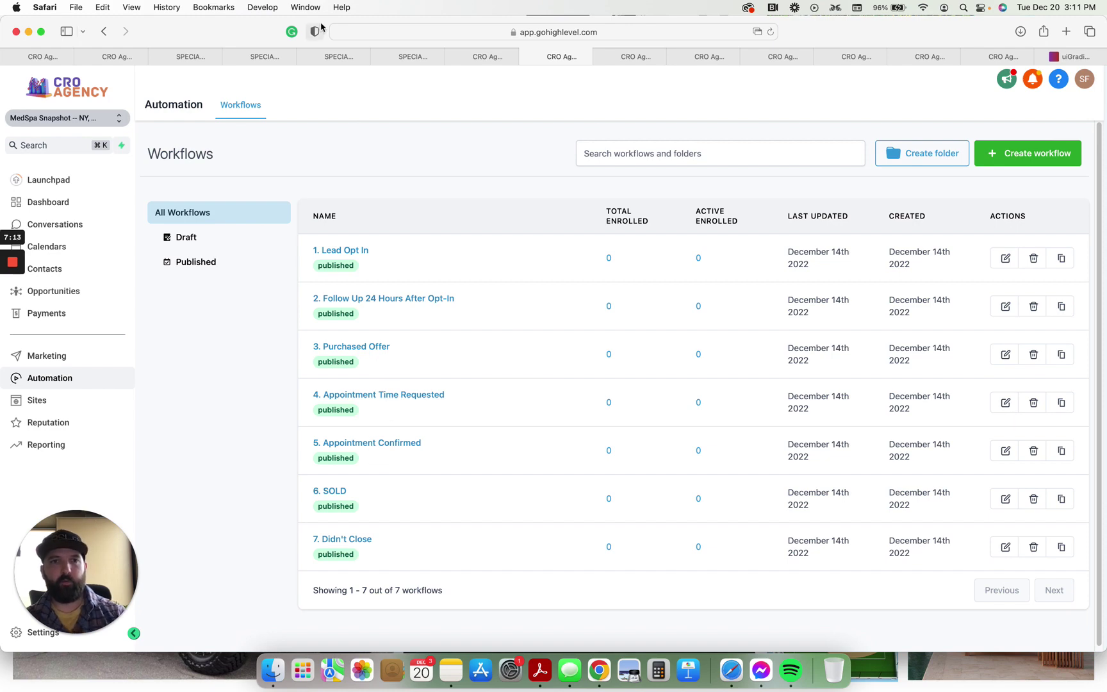
pyautogui.click(264, 56)
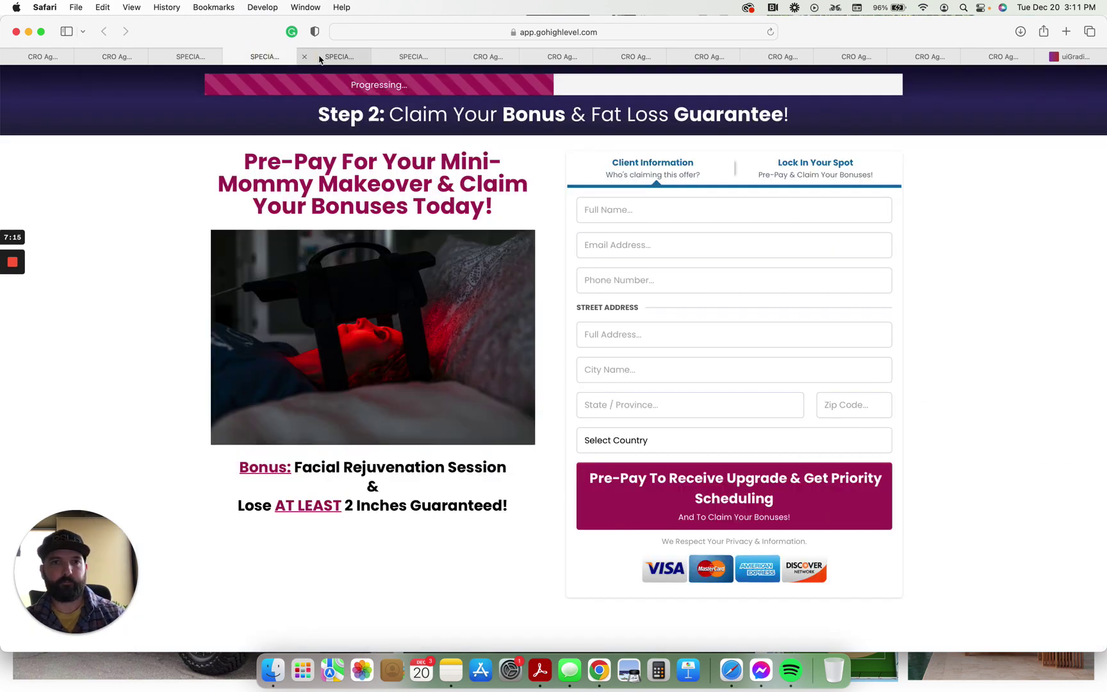
pyautogui.click(330, 59)
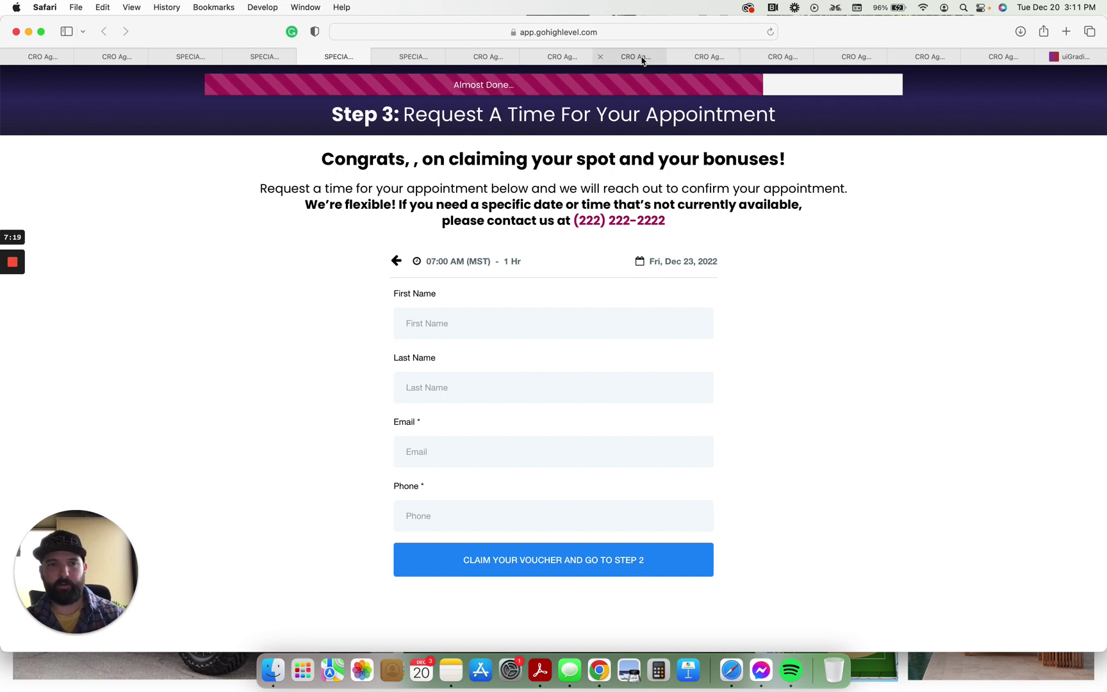
pyautogui.moveTo(639, 63)
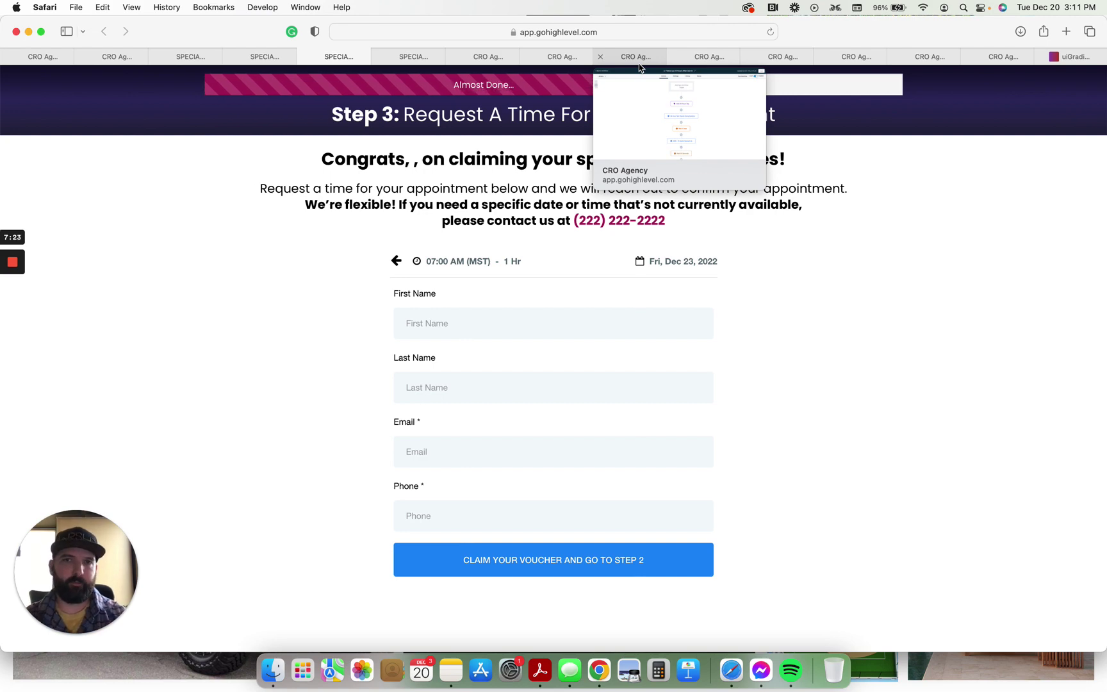
pyautogui.click(639, 64)
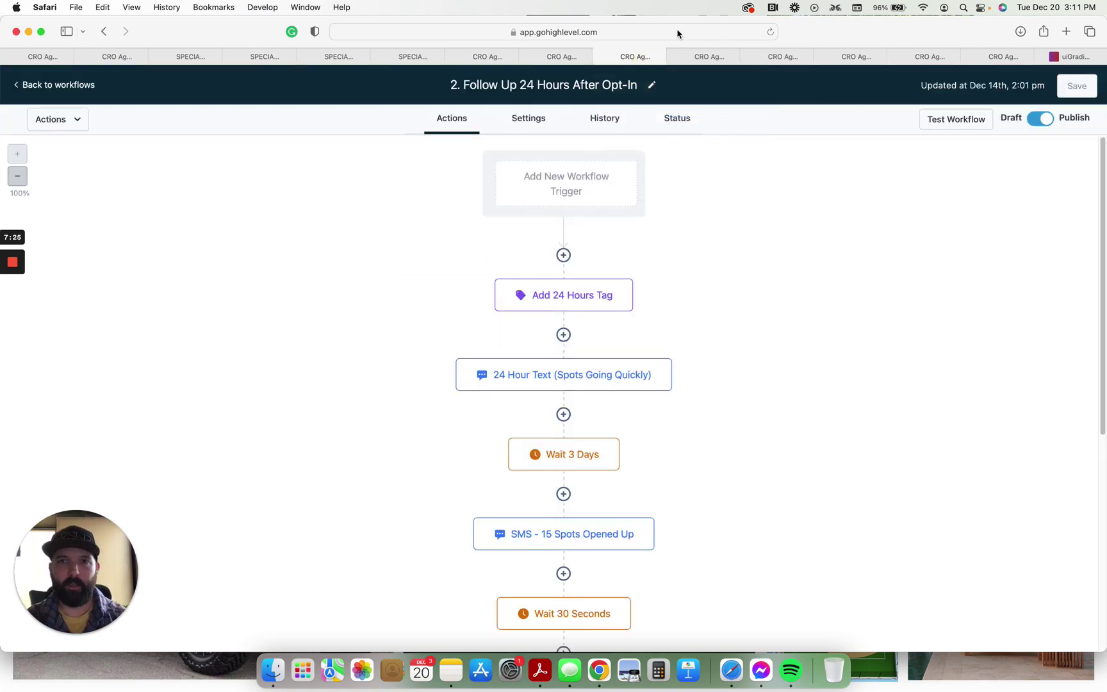
pyautogui.click(557, 56)
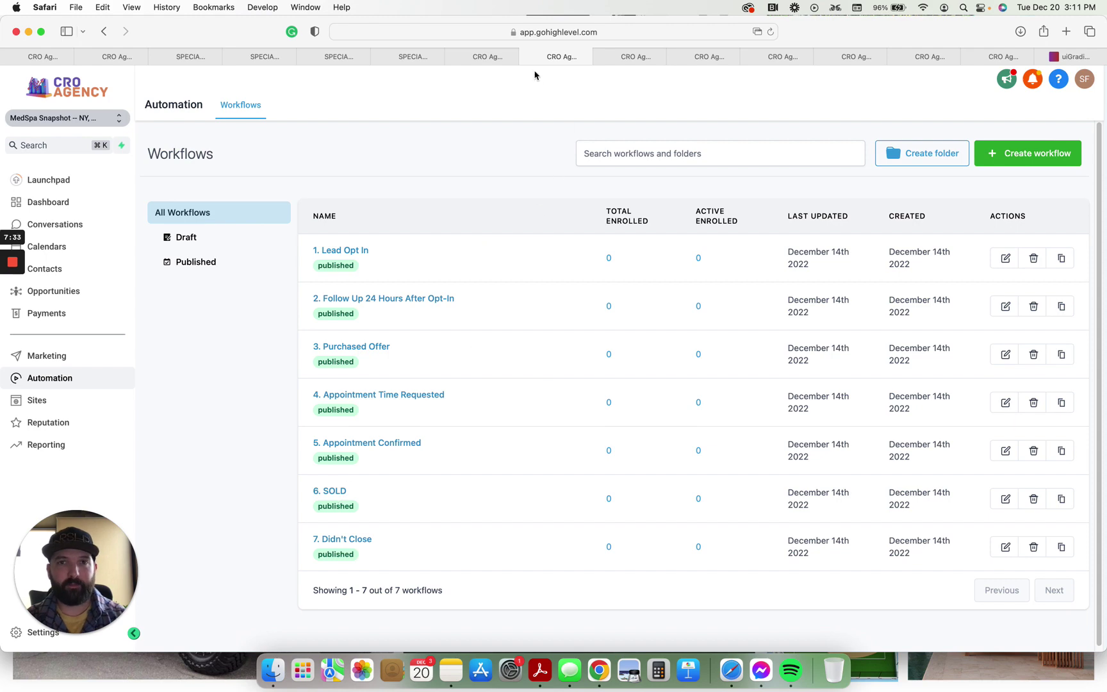
# Revisit the confirmation, Step 3 and Step 2 pages and workflows 2 and 3, ending on Step 2.
pyautogui.click(410, 57)
pyautogui.click(343, 56)
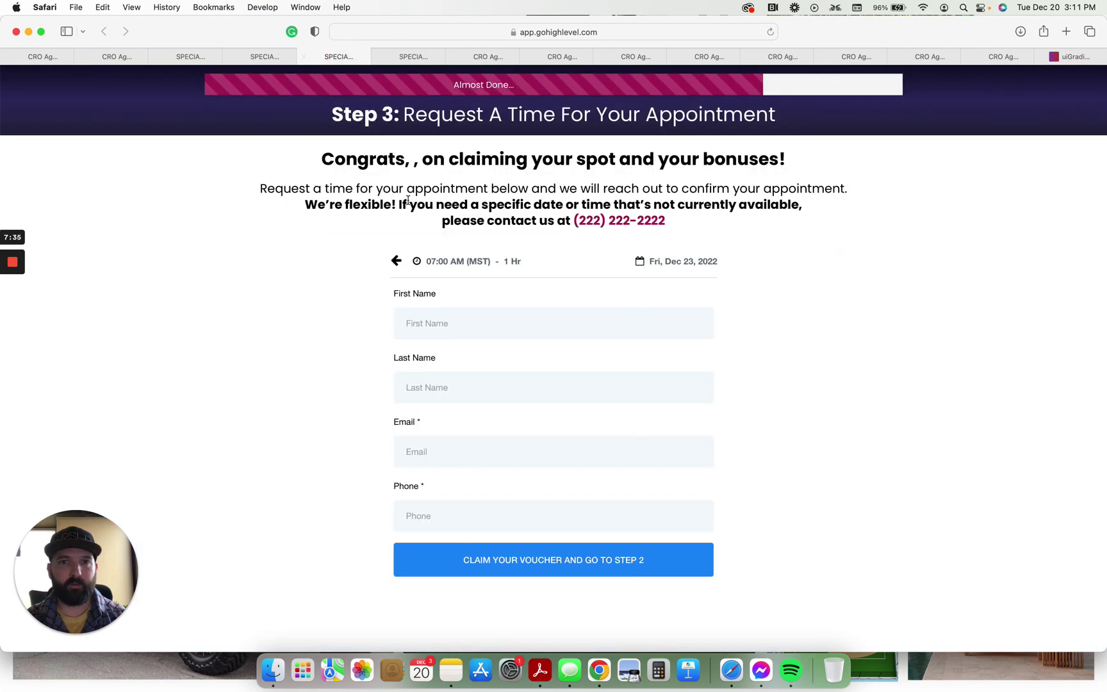
pyautogui.click(289, 57)
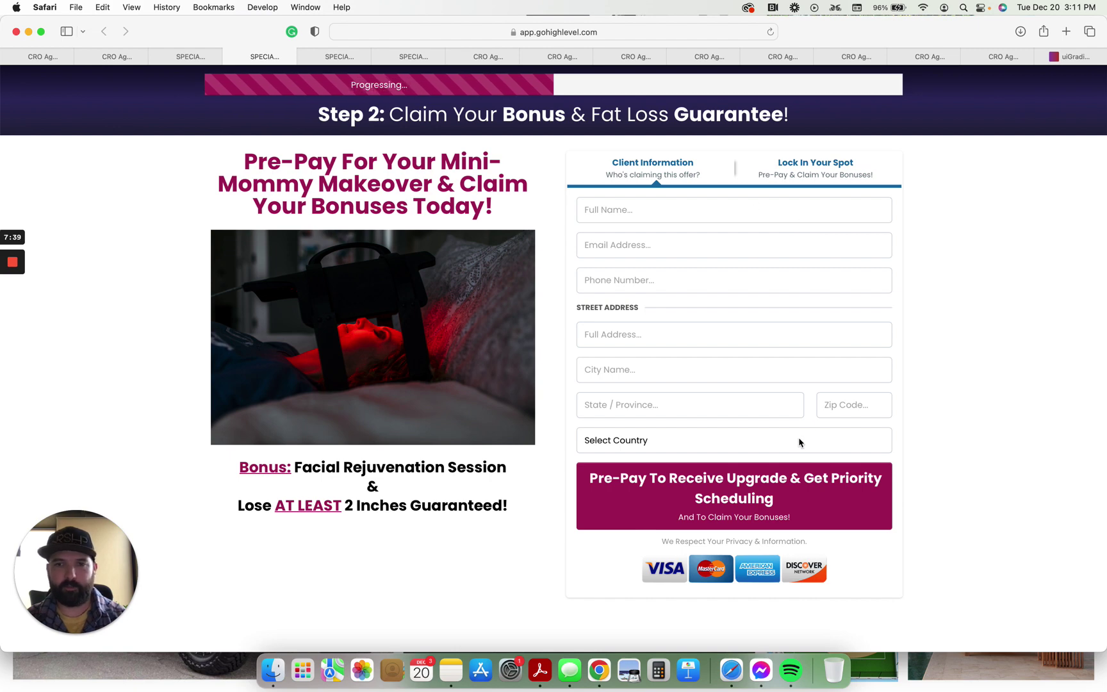
pyautogui.click(647, 56)
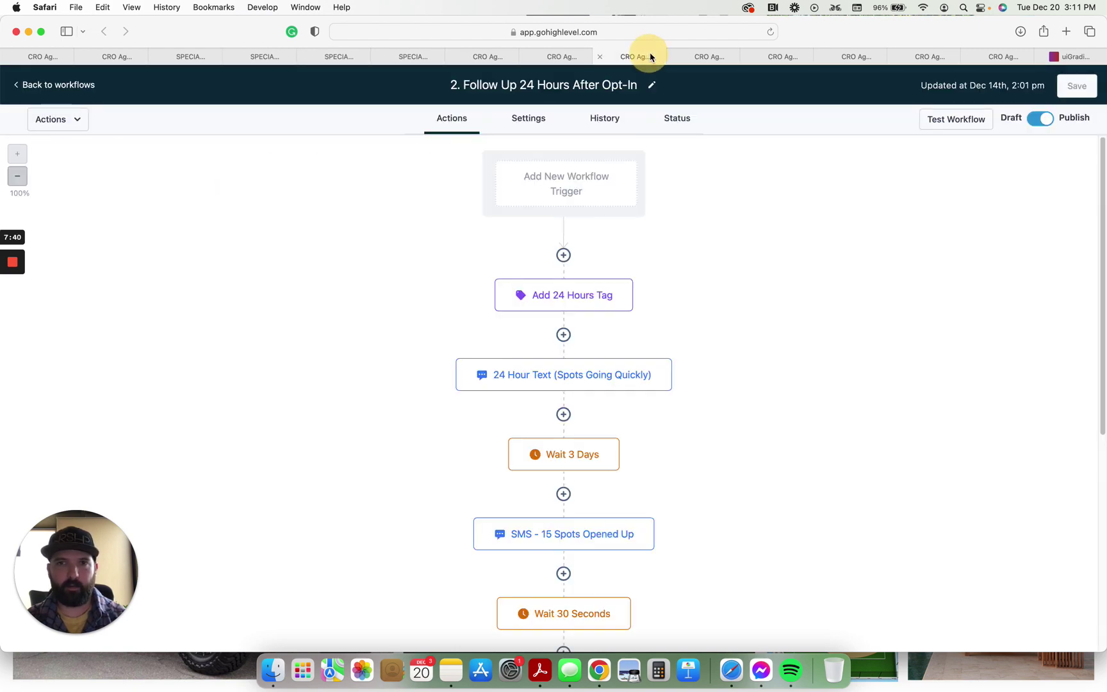
pyautogui.click(710, 56)
pyautogui.click(555, 56)
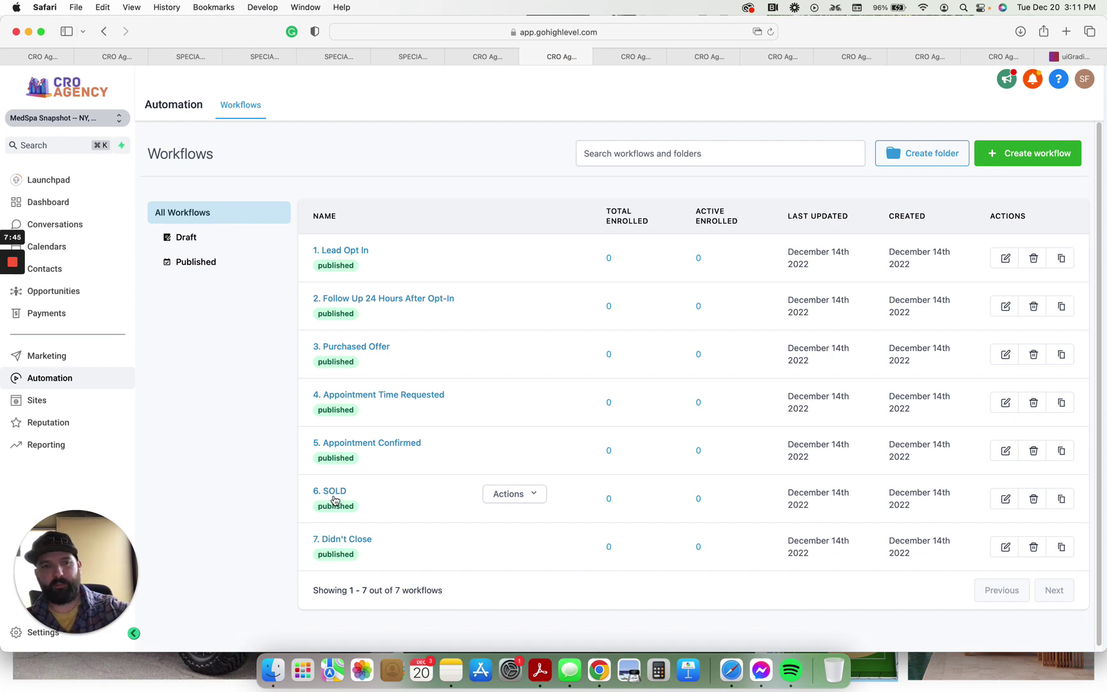
pyautogui.click(274, 59)
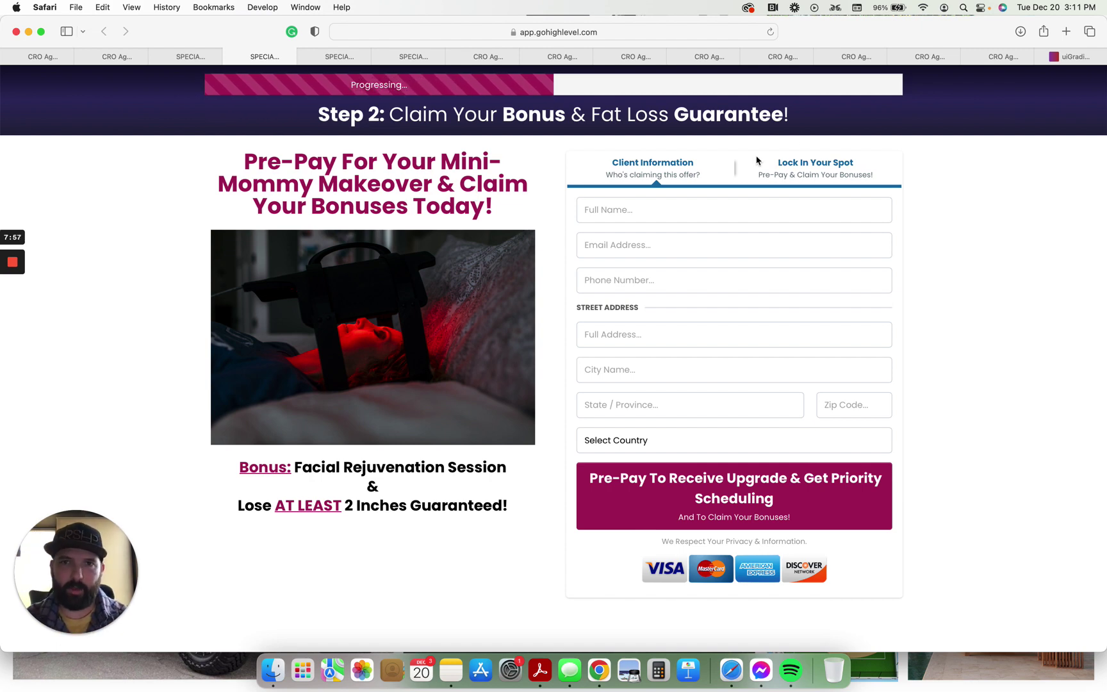
# Review the 3. Purchased Offer and 4. Appointment Time Requested workflows.
pyautogui.click(716, 57)
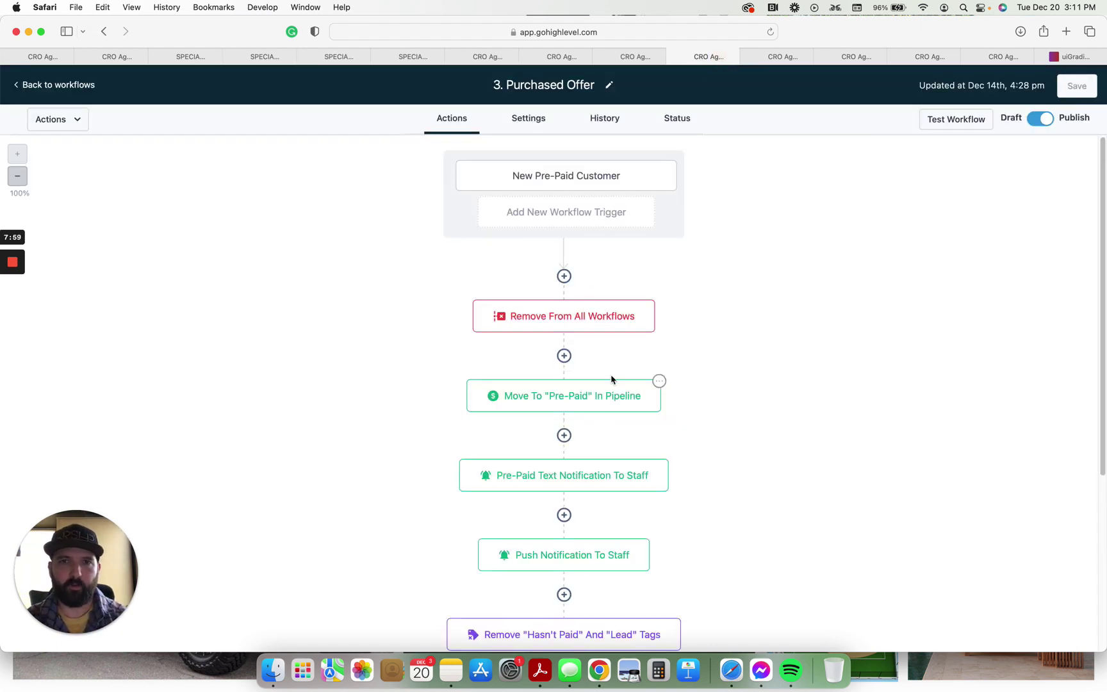
pyautogui.click(779, 57)
pyautogui.click(704, 56)
pyautogui.click(780, 57)
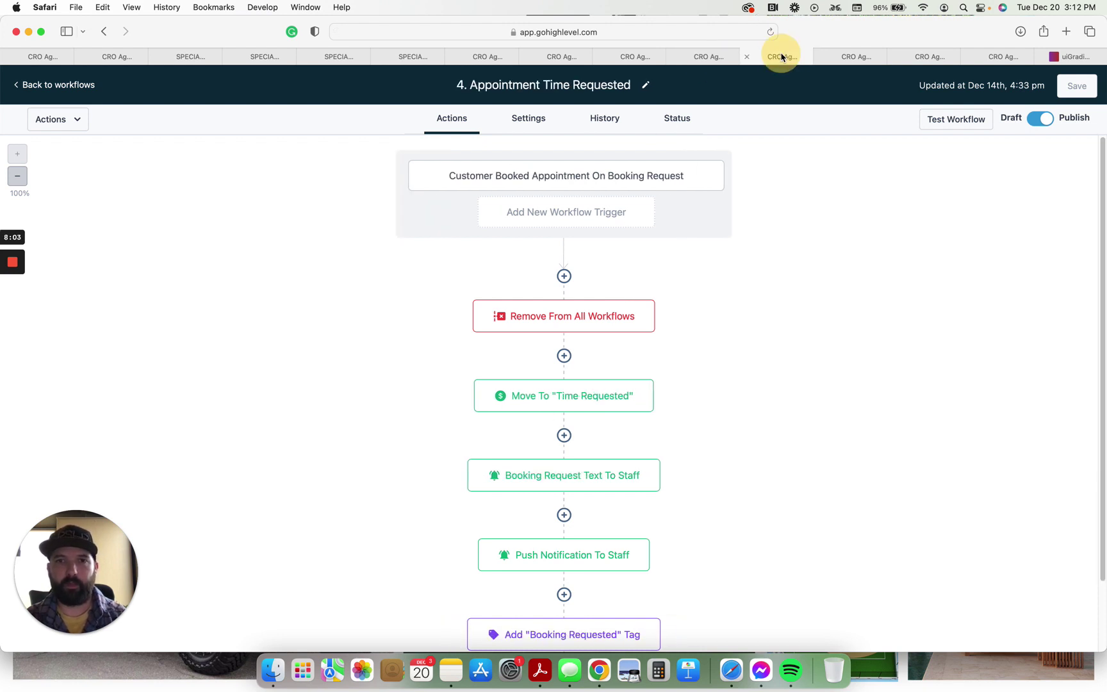
pyautogui.scroll(-5, 690, 358)
pyautogui.scroll(5, 689, 357)
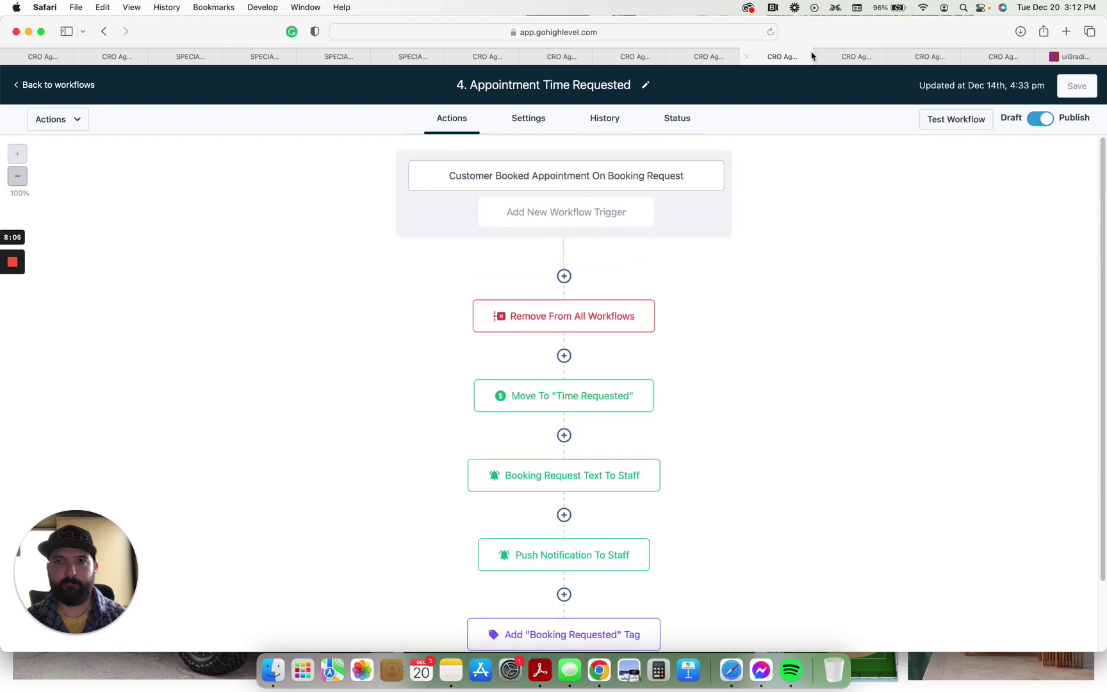
# Look over the 5. Appointment Confirmed and 6. SOLD workflows, then 7. Didn't Close.
pyautogui.click(843, 57)
pyautogui.scroll(-10, 756, 256)
pyautogui.scroll(-5, 754, 258)
pyautogui.scroll(15, 754, 257)
pyautogui.click(927, 57)
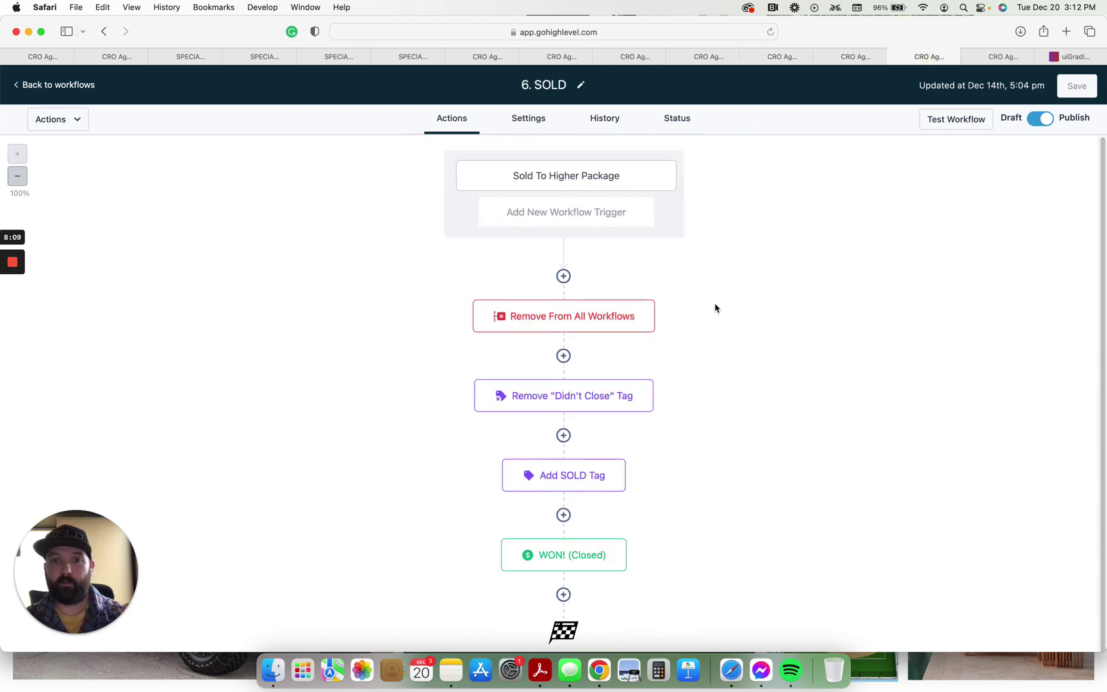
pyautogui.scroll(-1, 721, 339)
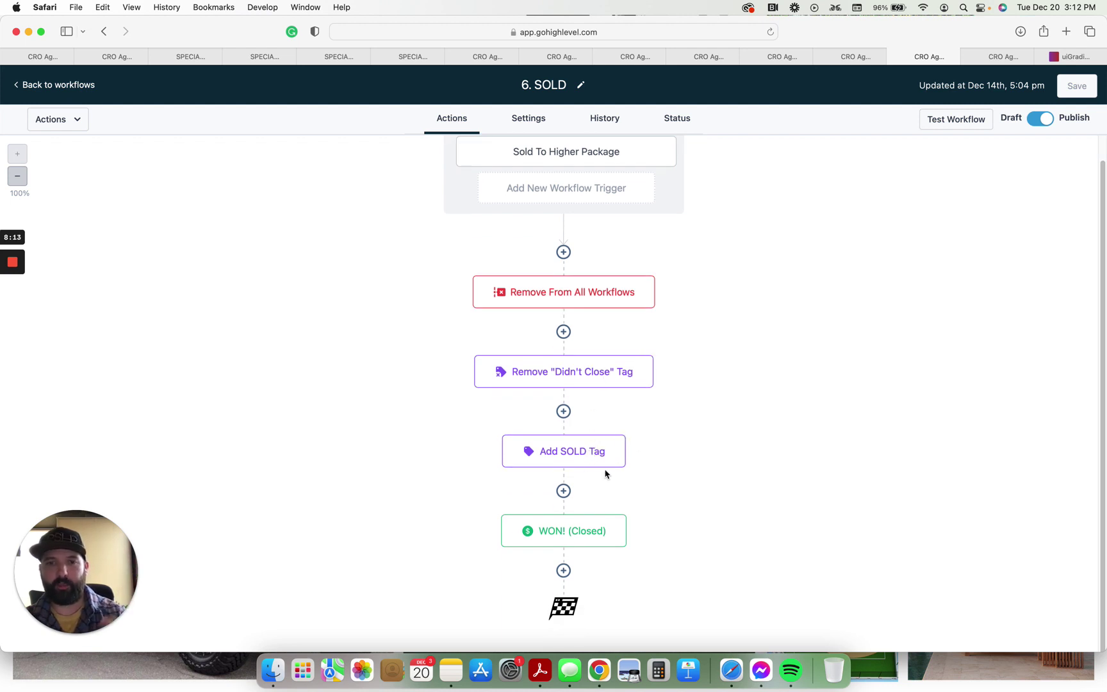
pyautogui.click(1003, 58)
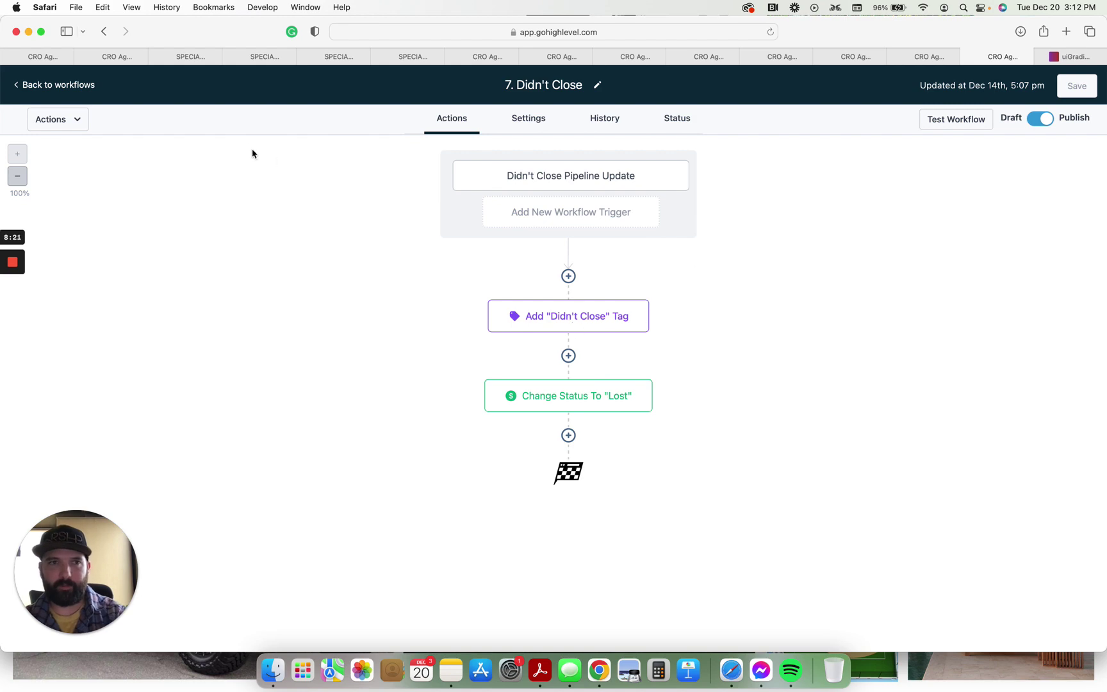
# Leave the Custom Values settings and open the Opportunities board to review its stages.
pyautogui.click(113, 57)
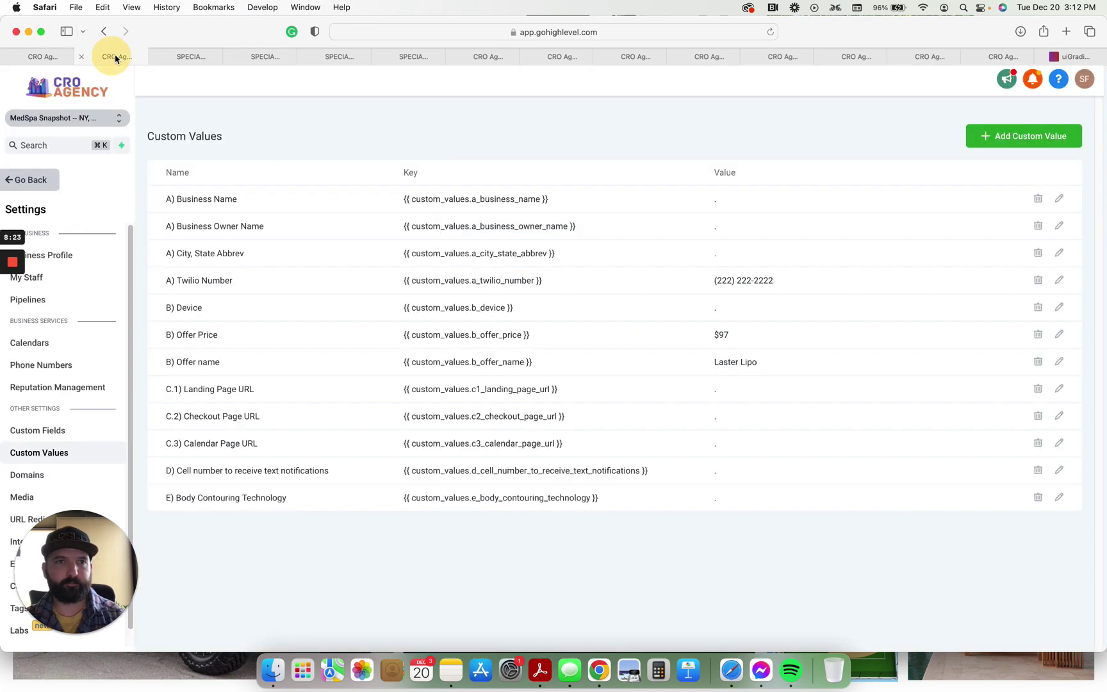
pyautogui.click(32, 180)
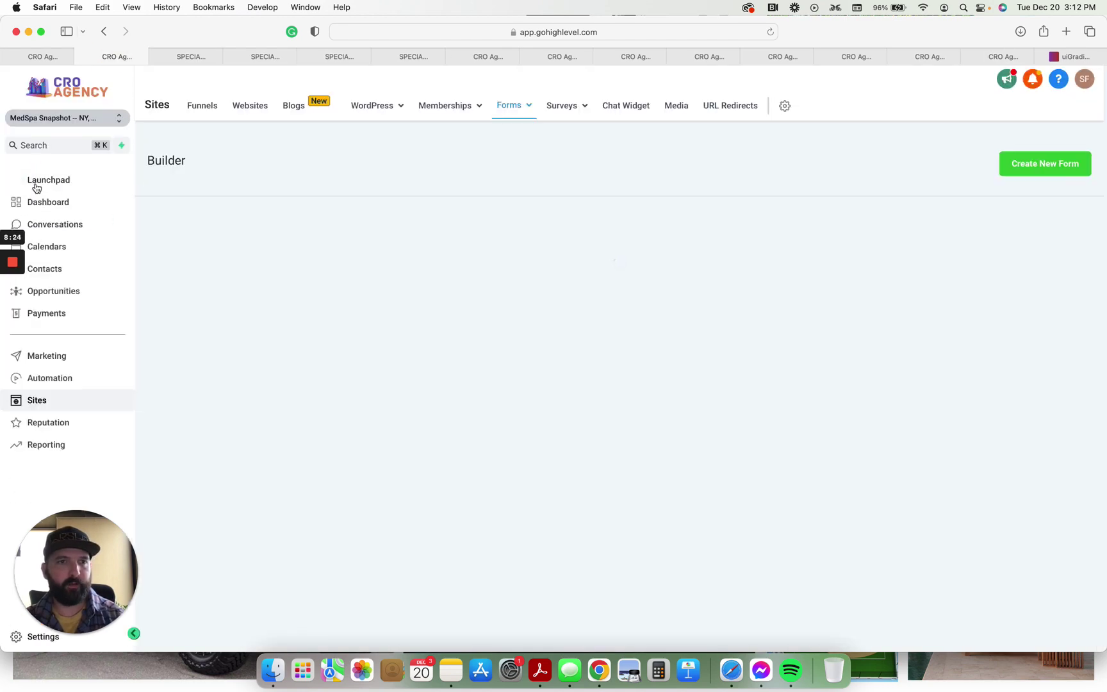
pyautogui.click(69, 291)
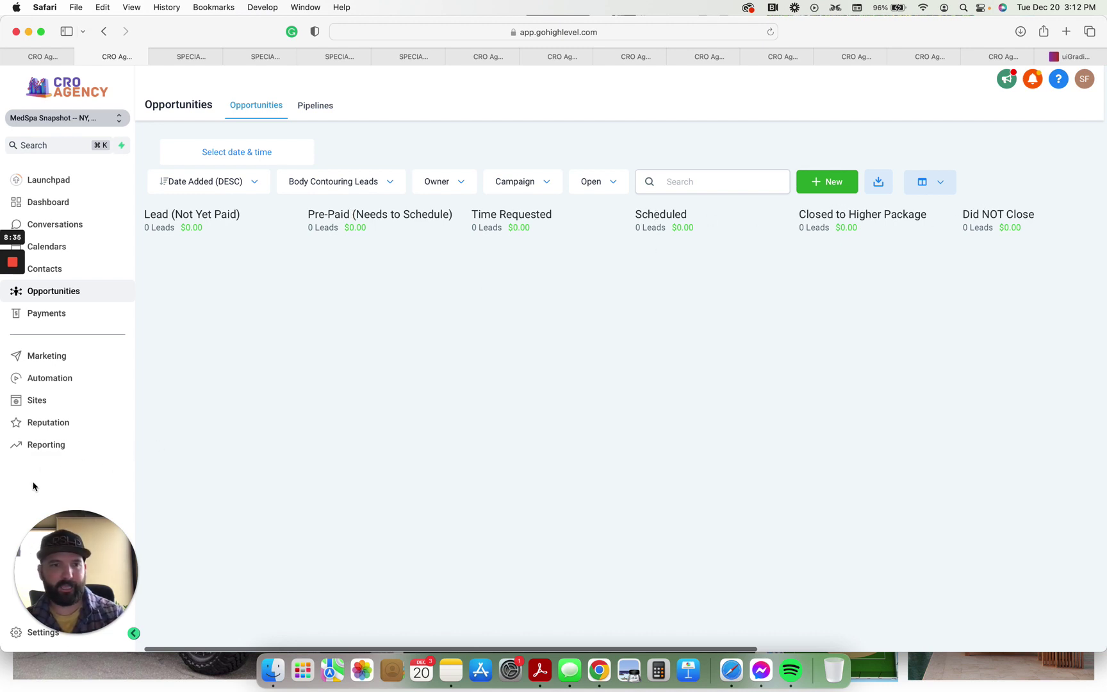
# Open Settings > Pipelines to show the Body Contouring Leads pipeline.
pyautogui.click(60, 558)
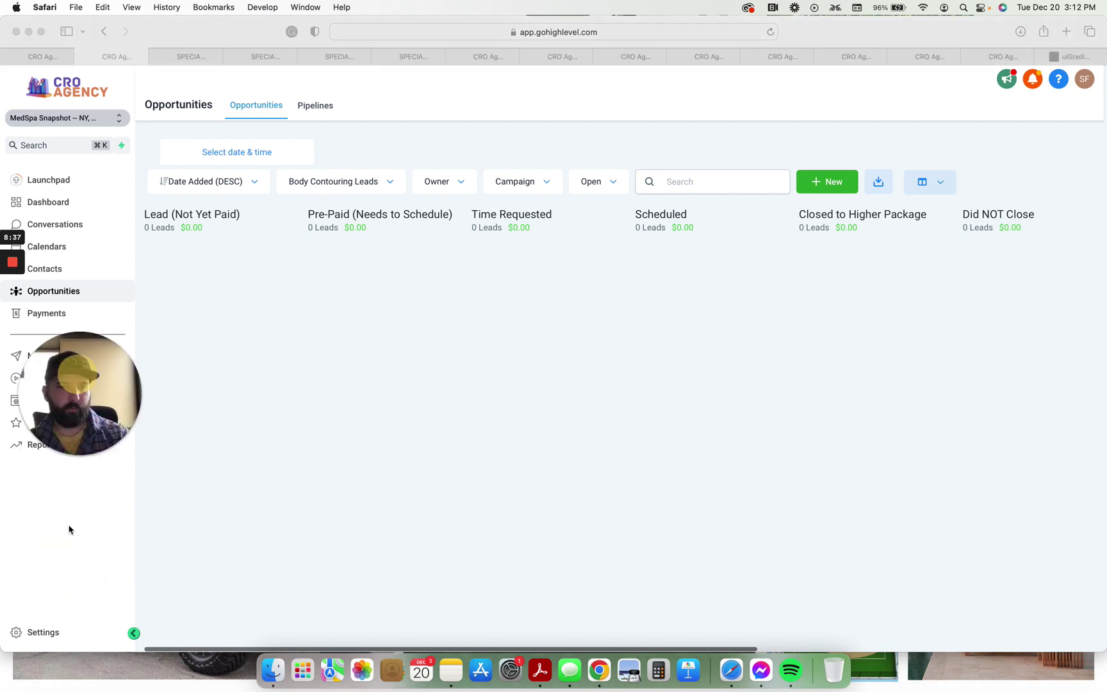
pyautogui.click(44, 640)
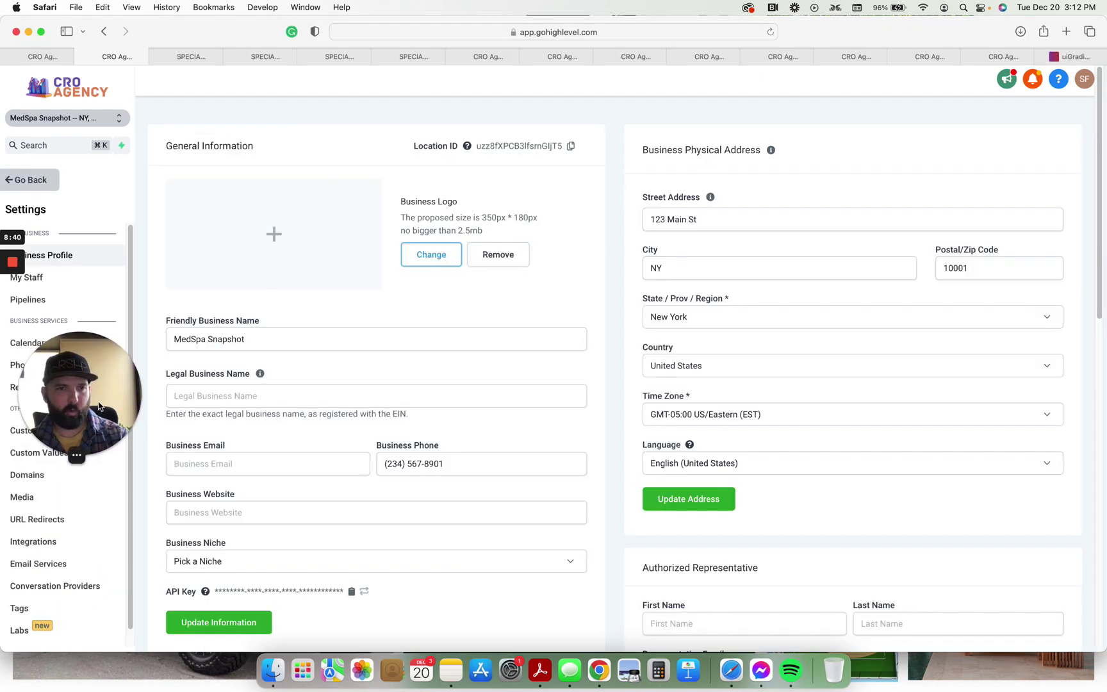
pyautogui.moveTo(88, 391); pyautogui.dragTo(83, 551)
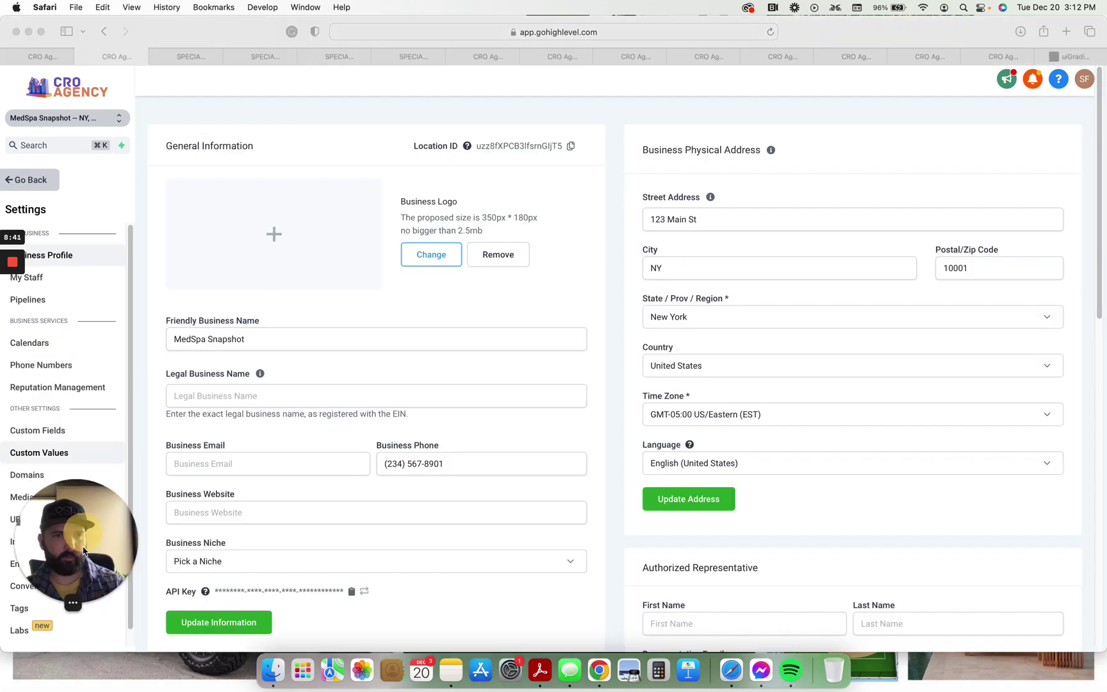
pyautogui.click(39, 297)
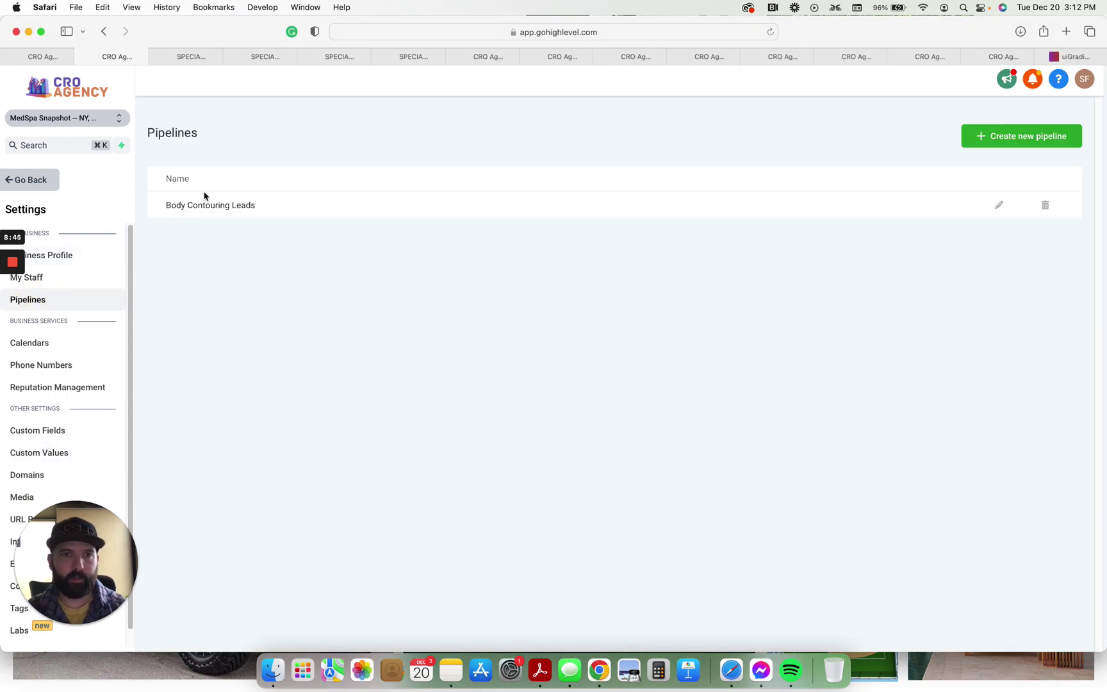
pyautogui.click(232, 204)
pyautogui.click(999, 205)
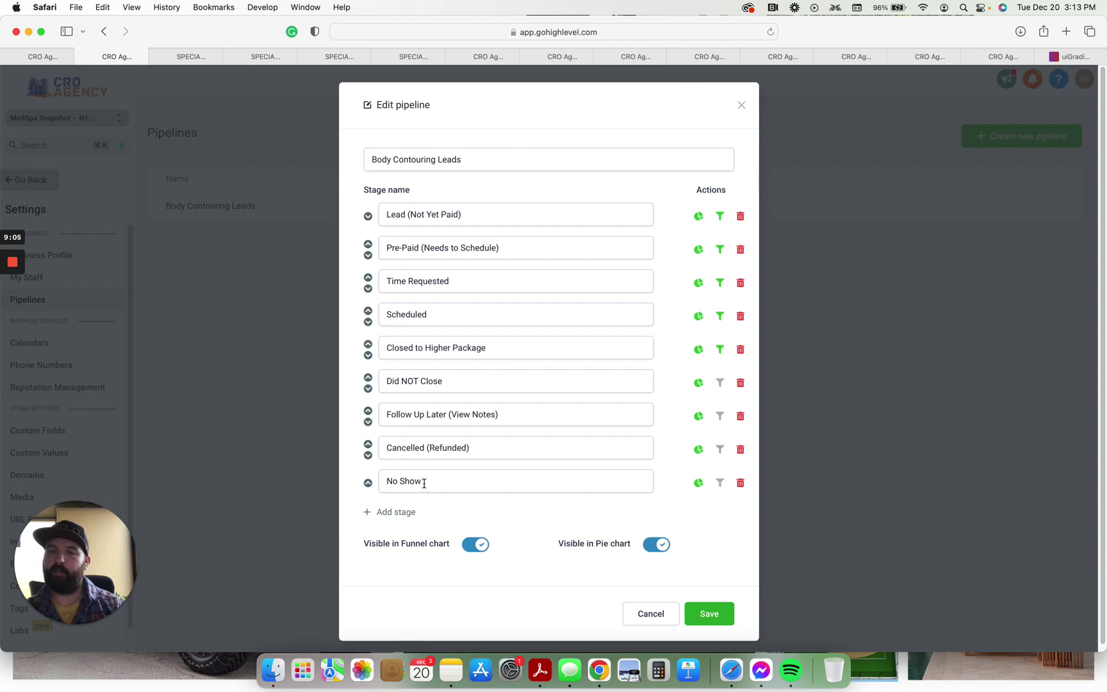
pyautogui.click(631, 56)
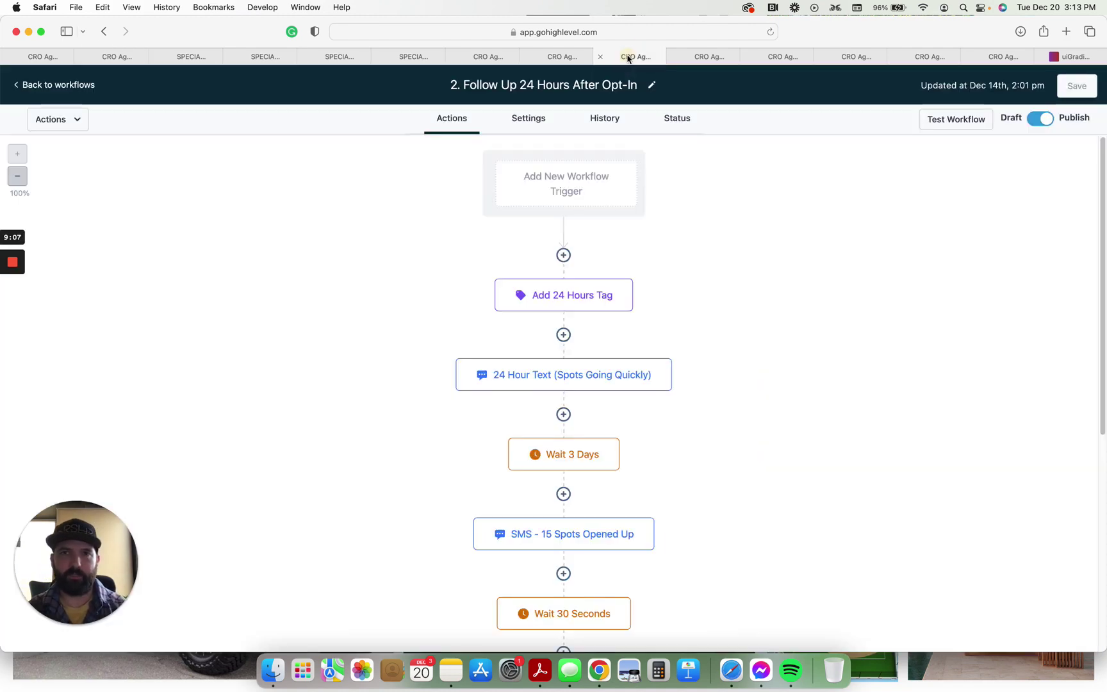
pyautogui.click(709, 56)
pyautogui.click(770, 57)
pyautogui.click(858, 57)
pyautogui.click(938, 56)
pyautogui.click(119, 57)
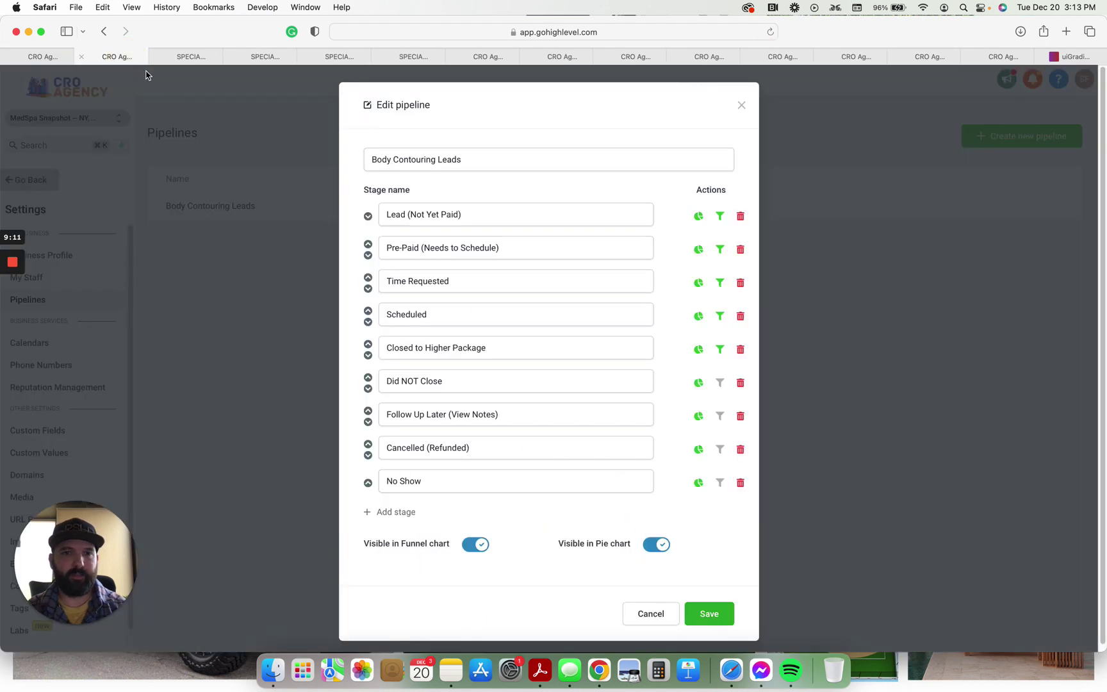
pyautogui.click(702, 615)
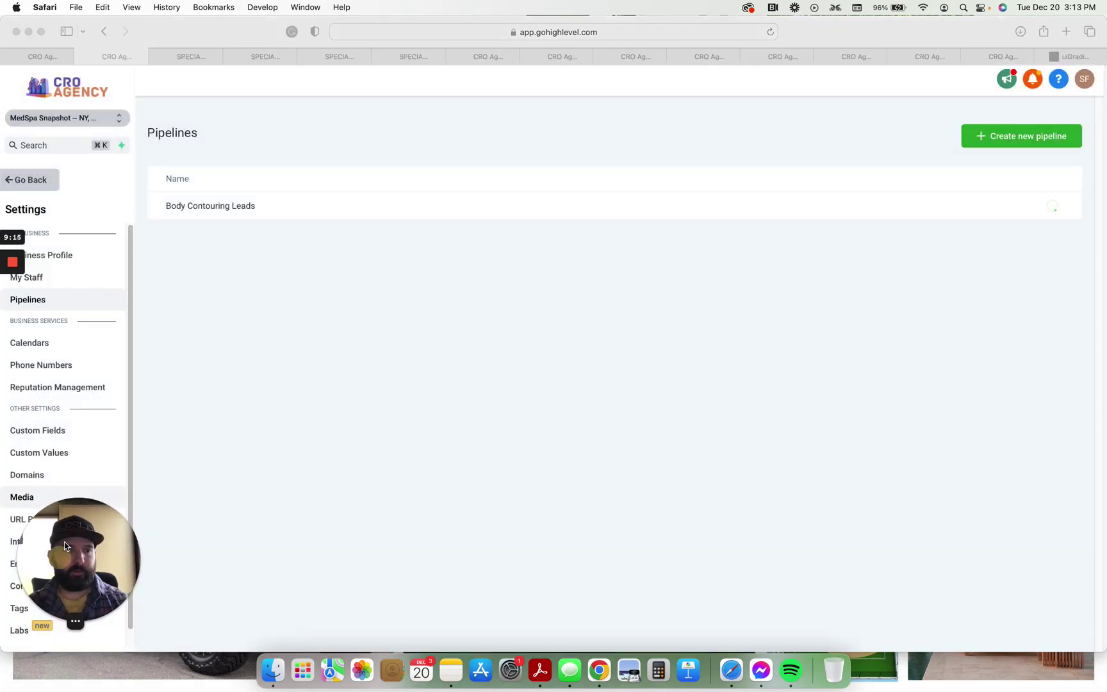
# Flip between the funnel, pipelines settings, custom values list and automation workflow tabs.
pyautogui.moveTo(73, 562); pyautogui.dragTo(107, 368)
pyautogui.click(188, 56)
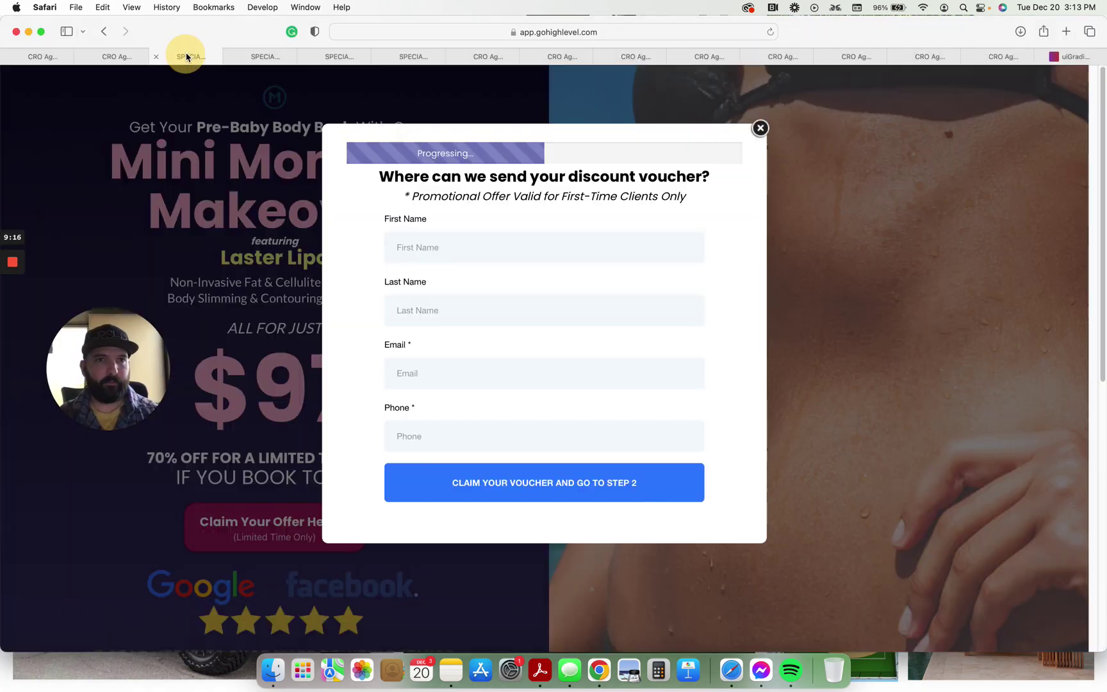
pyautogui.click(117, 57)
pyautogui.click(42, 453)
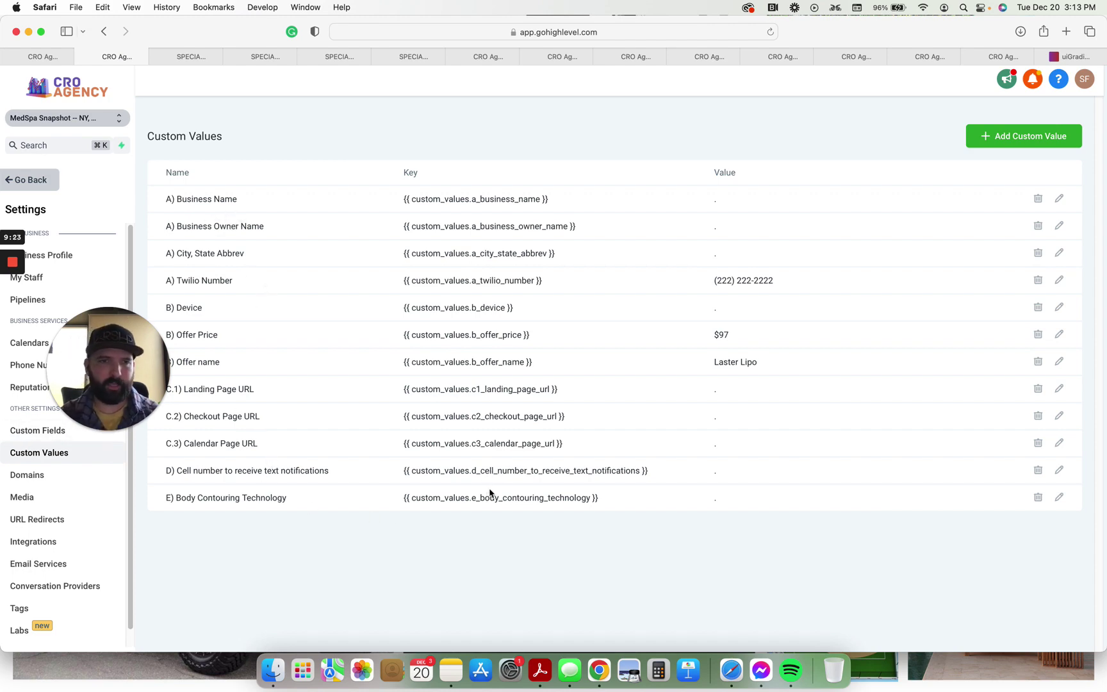
pyautogui.click(562, 56)
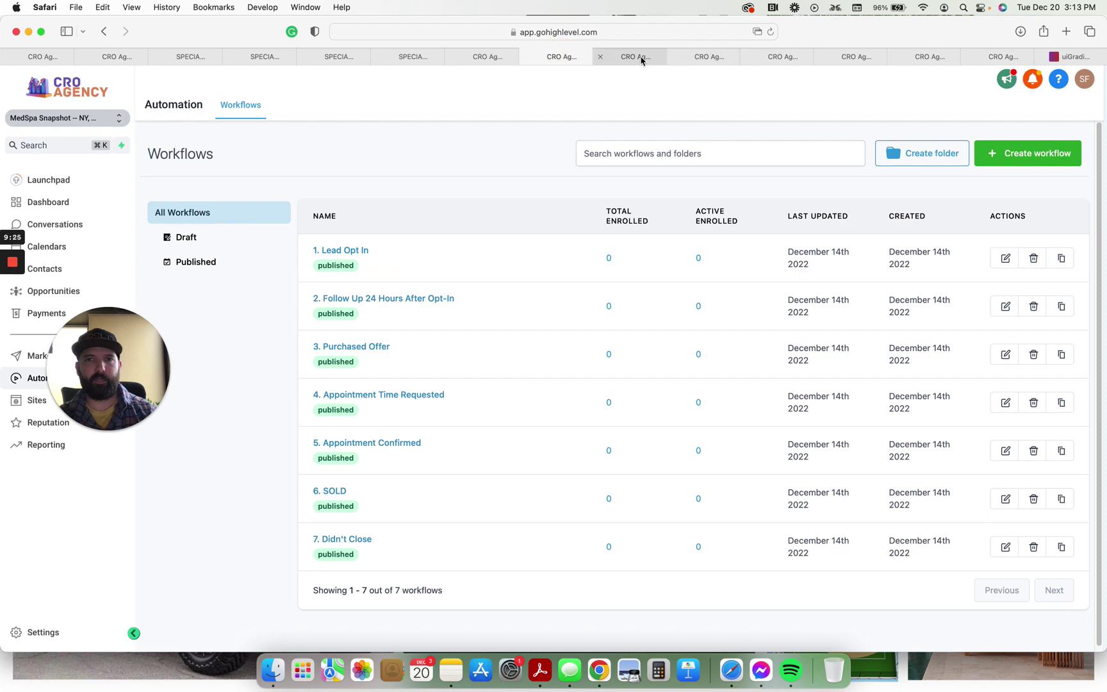
pyautogui.click(637, 57)
pyautogui.click(128, 56)
# Dismiss the landing page's discount voucher popup, then preview funnel steps 2, 3 and You're All Set.
pyautogui.click(187, 57)
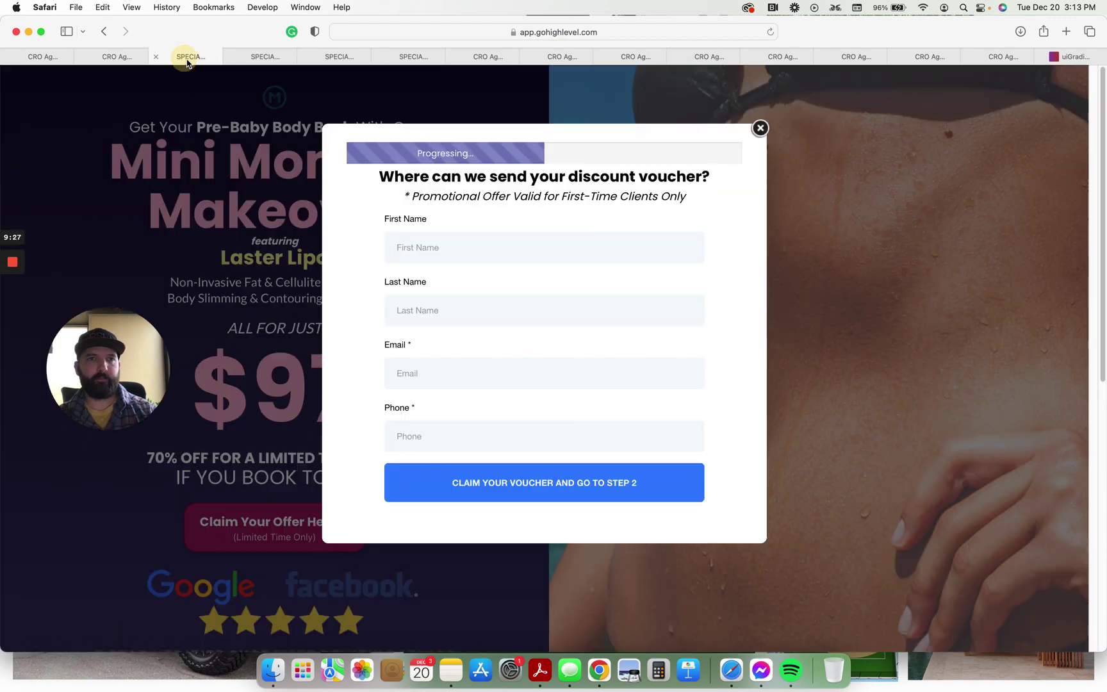
pyautogui.click(759, 128)
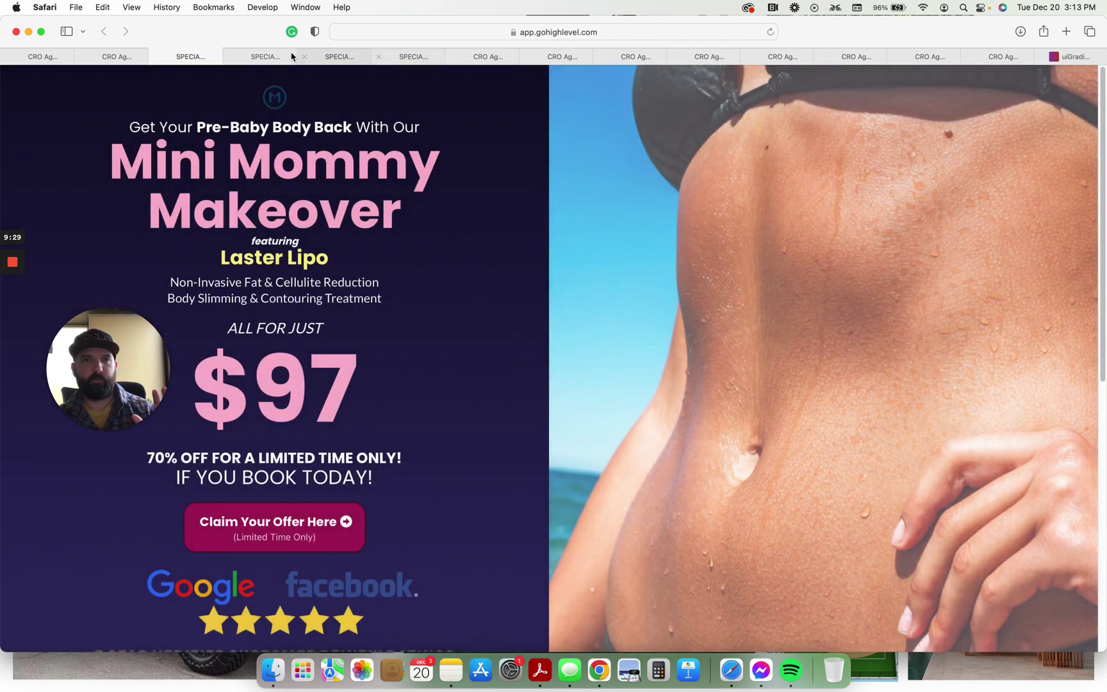
pyautogui.click(266, 57)
pyautogui.click(338, 56)
pyautogui.click(423, 58)
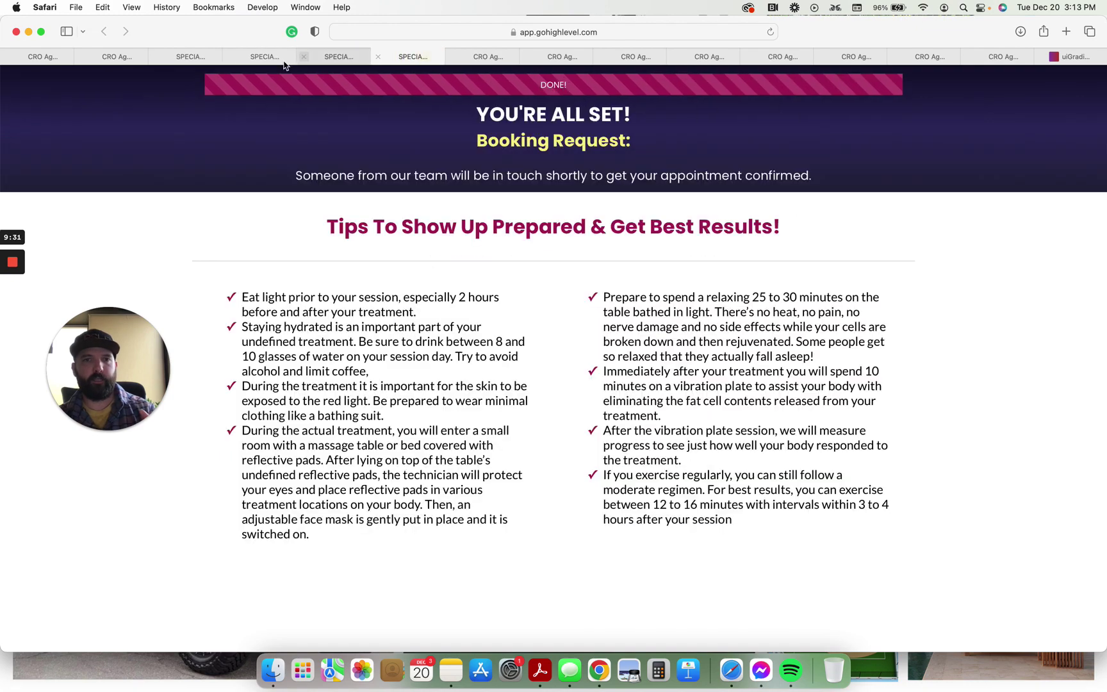
# Go back to the Mini Mommy Makeover landing page showing the $97 Laster Lipo offer.
pyautogui.click(183, 56)
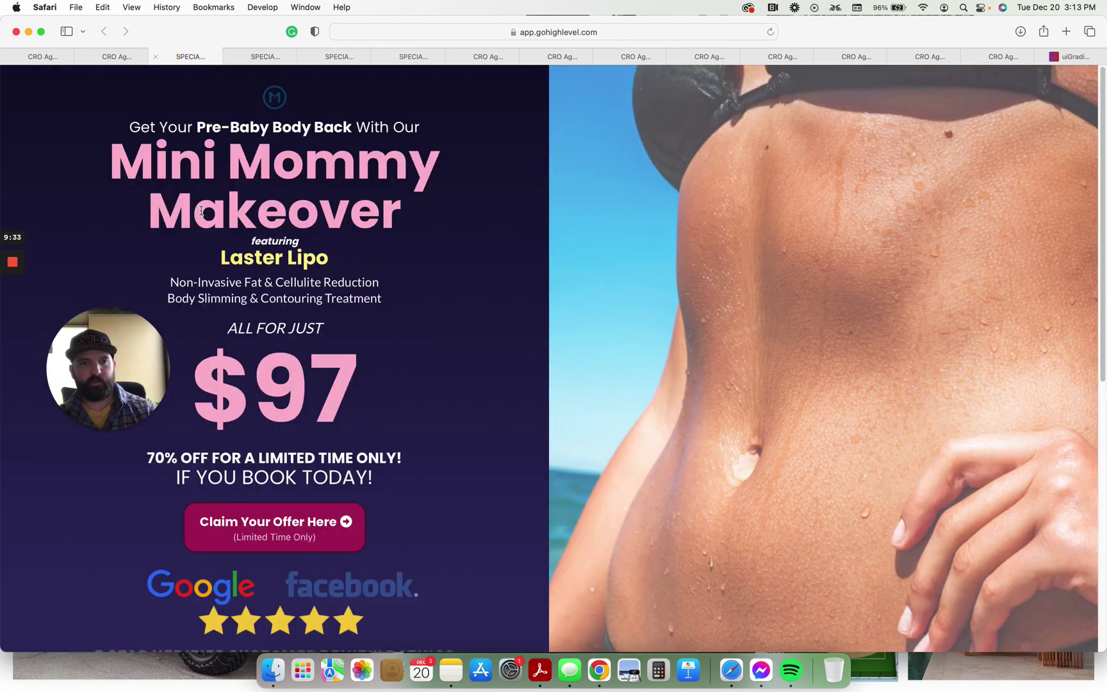
pyautogui.moveTo(127, 406)
pyautogui.click(97, 430)
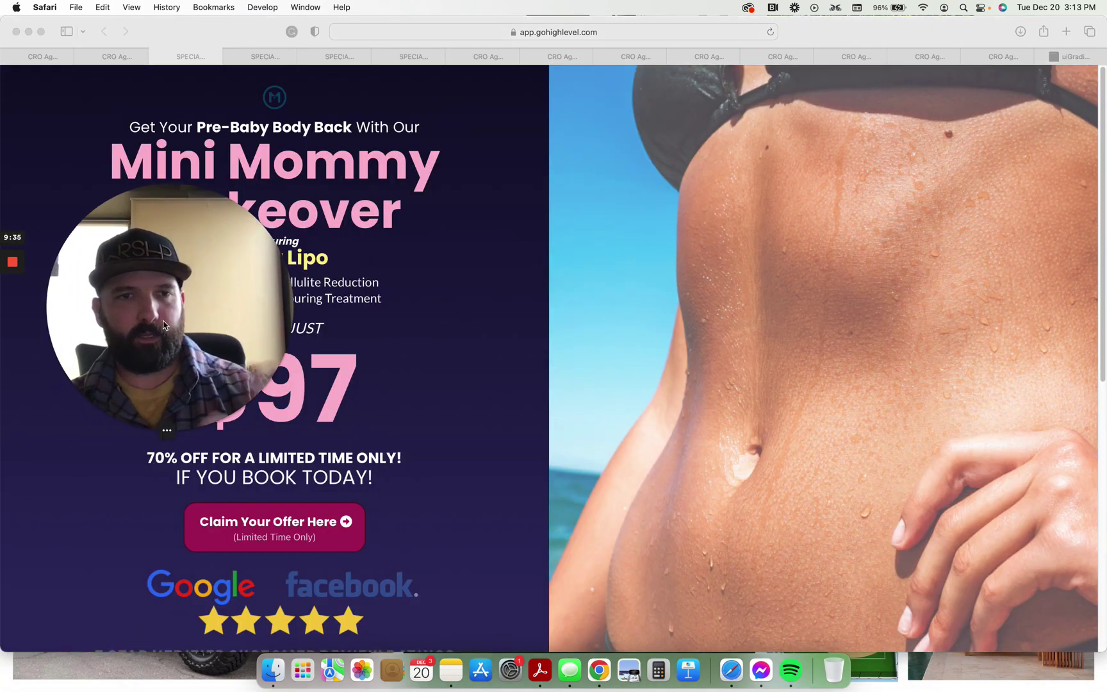
pyautogui.moveTo(116, 336); pyautogui.dragTo(99, 527)
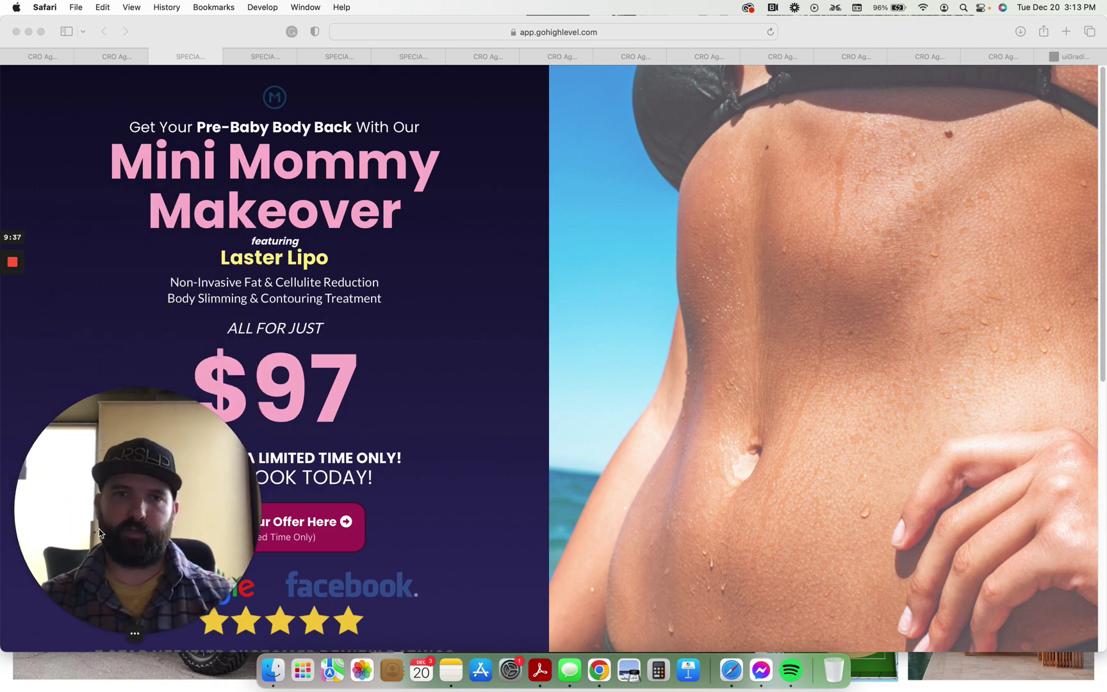
# Switch back to Custom Values showing Offer Price $97 and Offer name Laster Lipo.
pyautogui.click(130, 57)
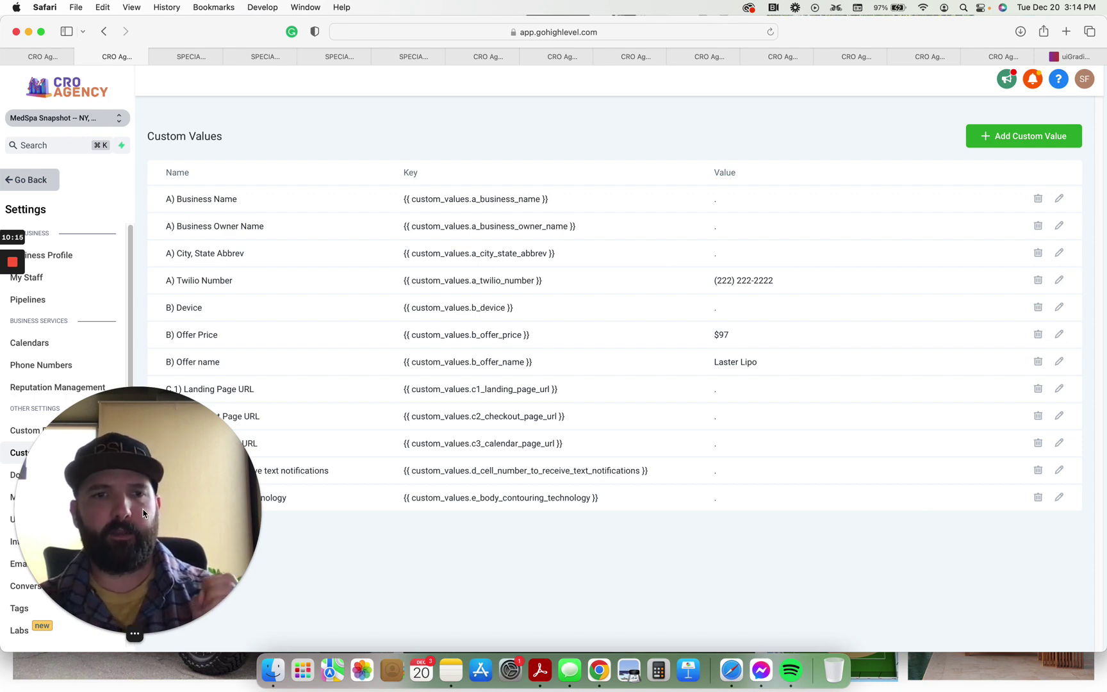
pyautogui.moveTo(12, 262)
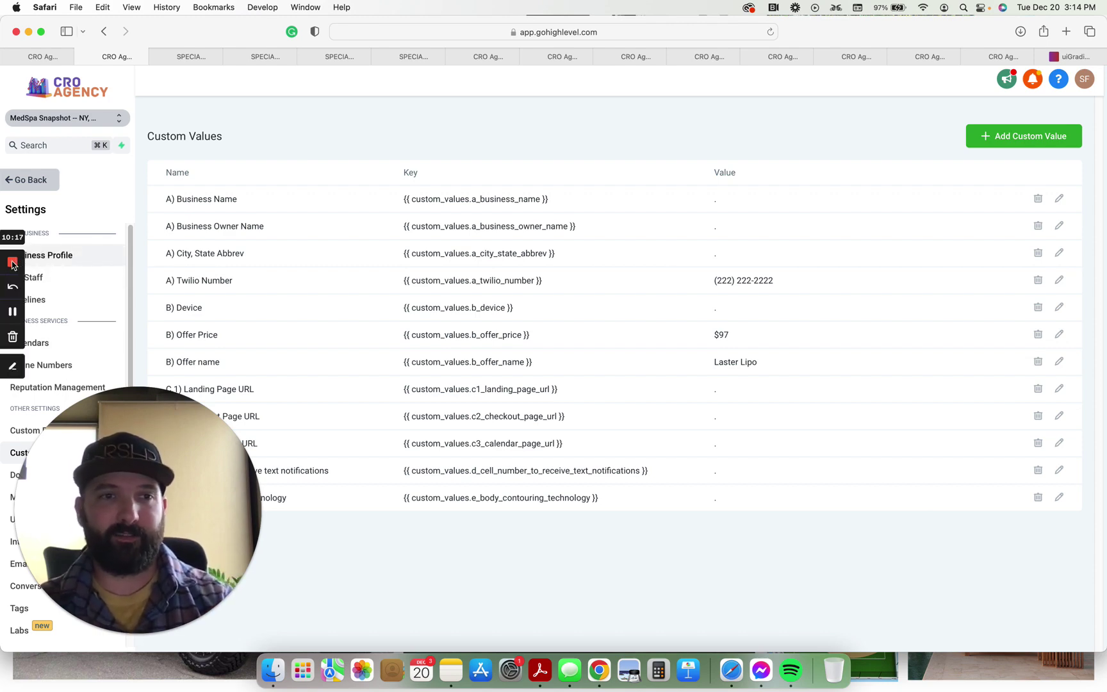